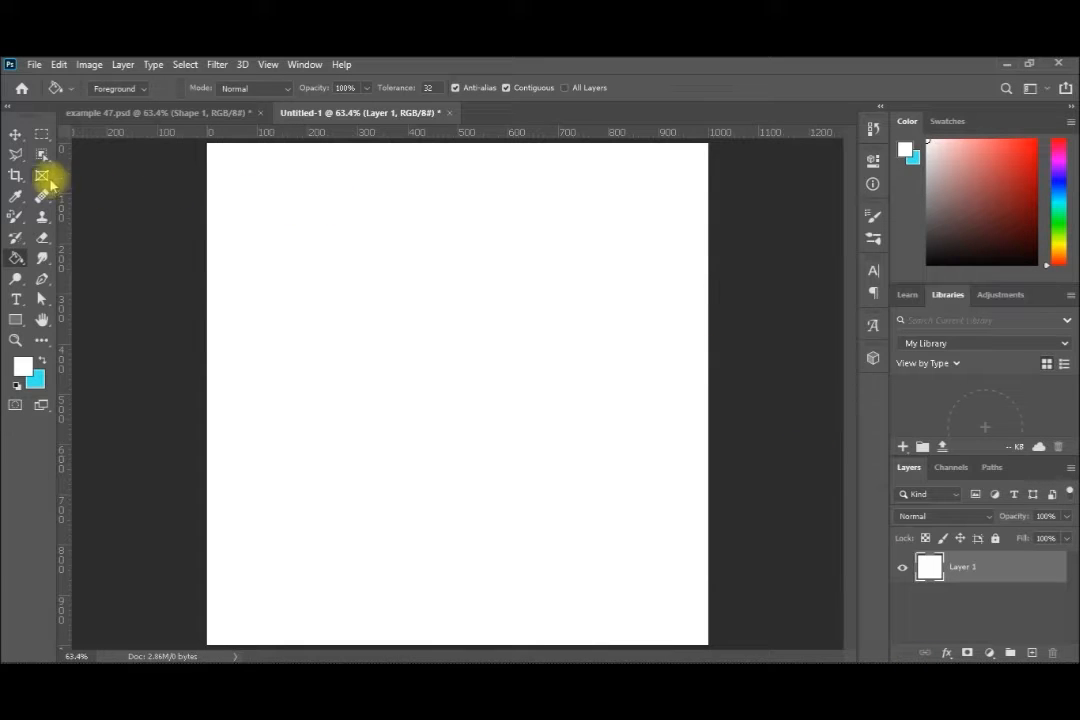
Draw a green-filled rectangle about 292 × 159 px in the upper middle of the white canvas.
click(17, 320)
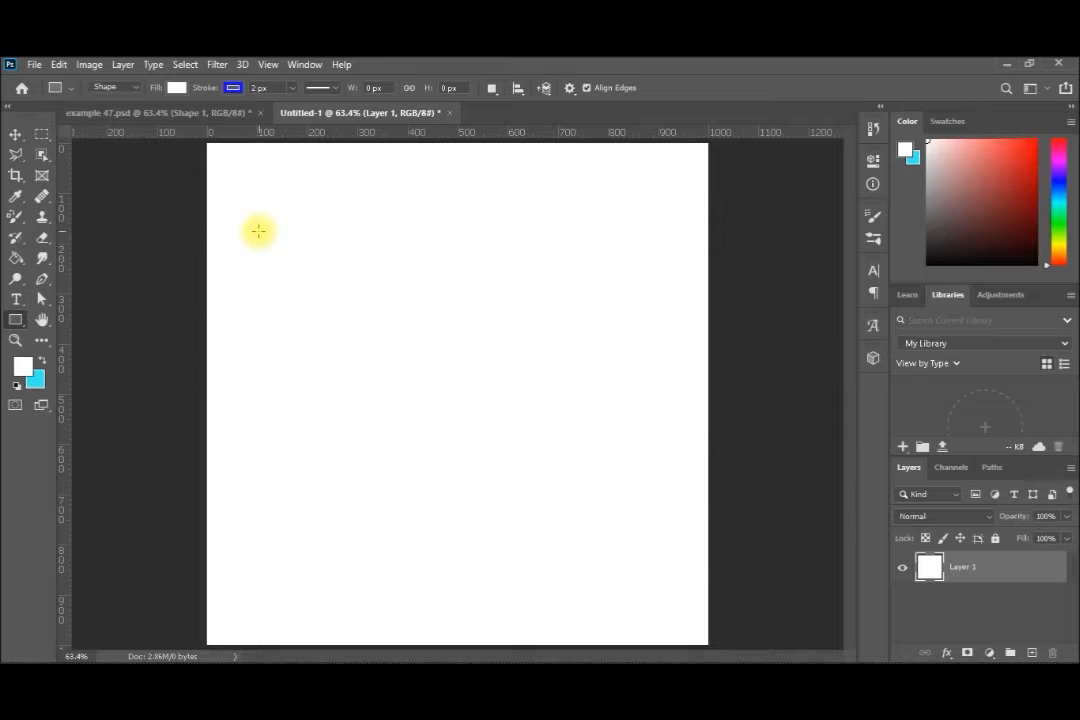
click(176, 88)
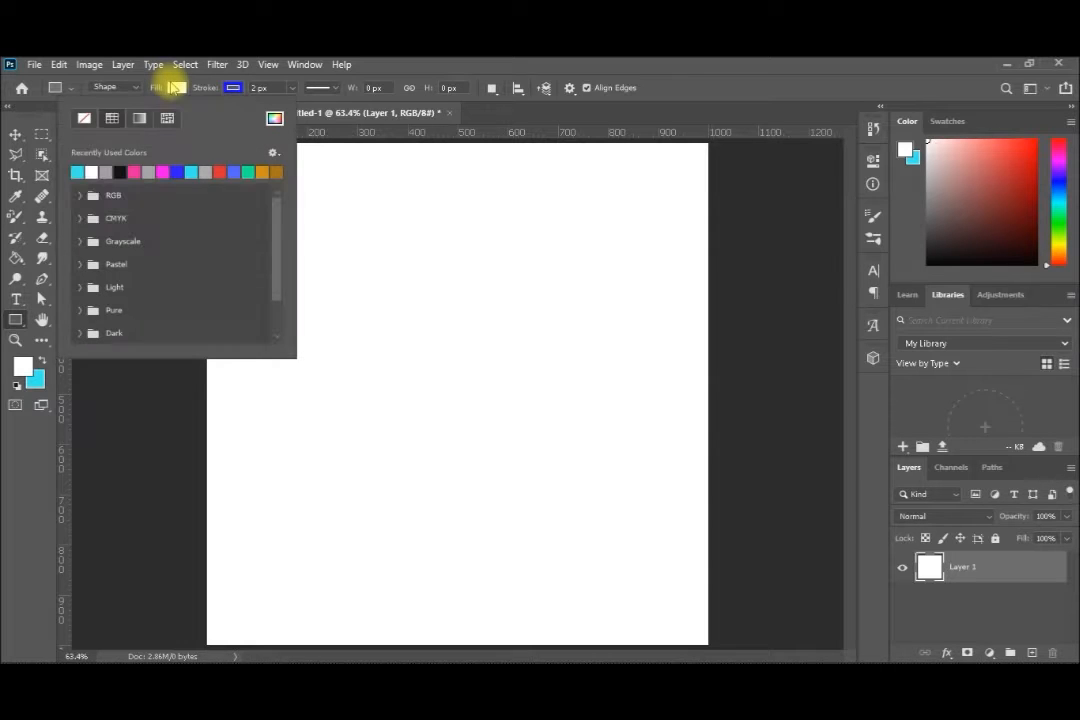
click(250, 171)
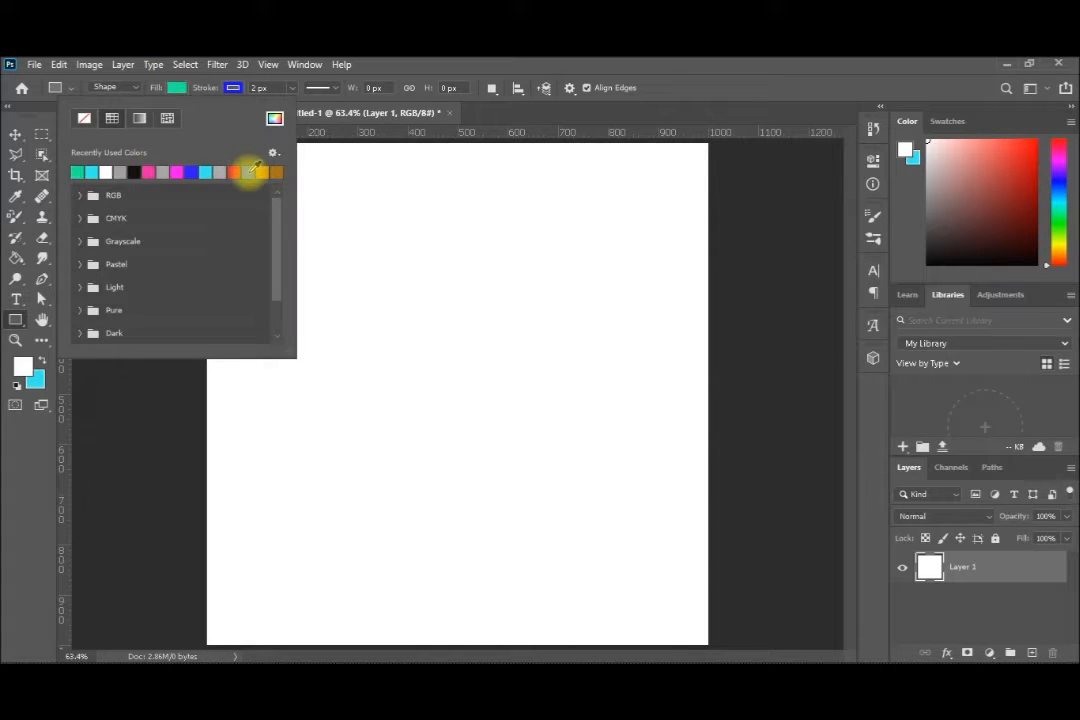
drag(340, 234, 486, 313)
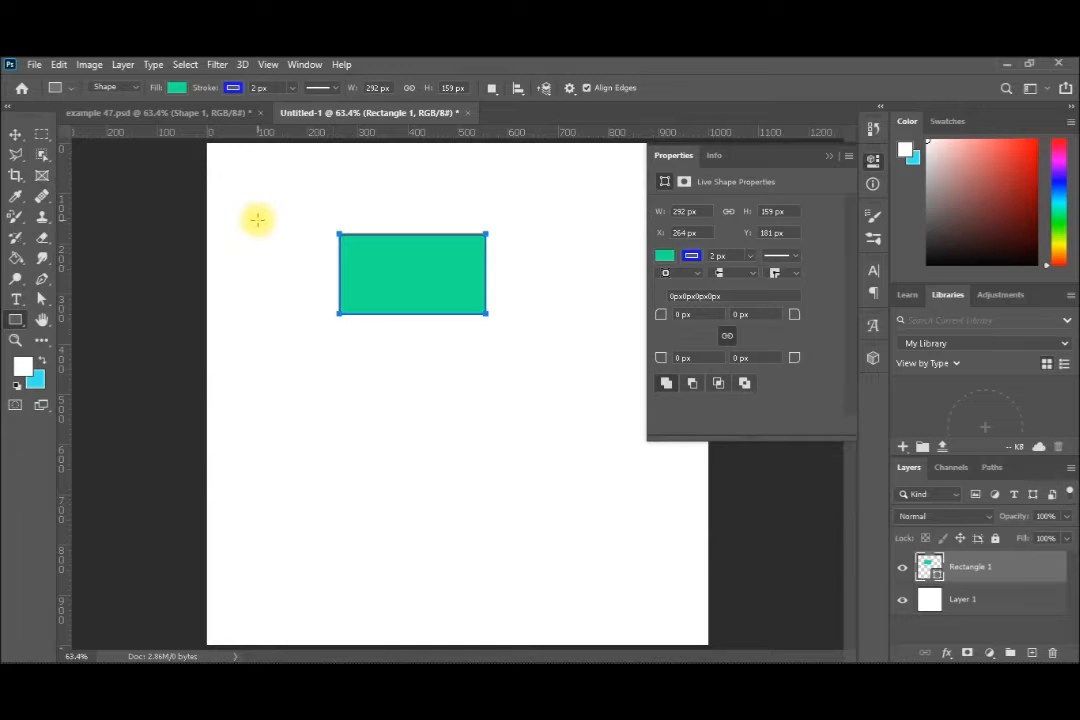
Sample the rectangle's green as the foreground colour with the Color Replacement tool and rasterize the rectangle's shape layer.
click(12, 218)
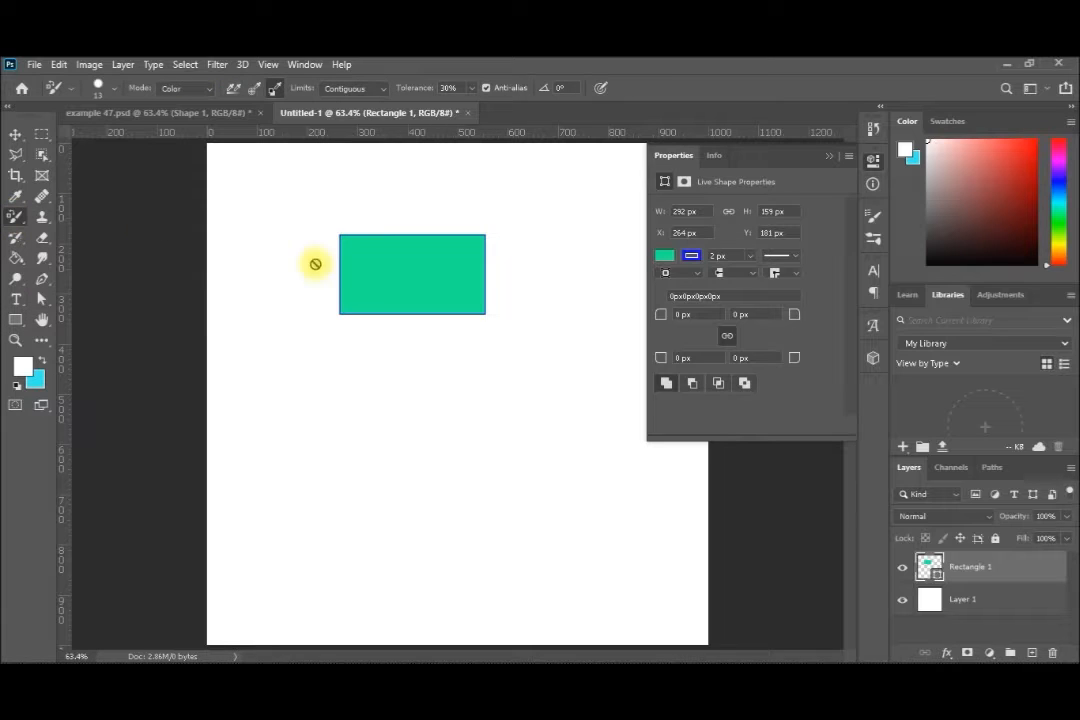
alt+click(375, 272)
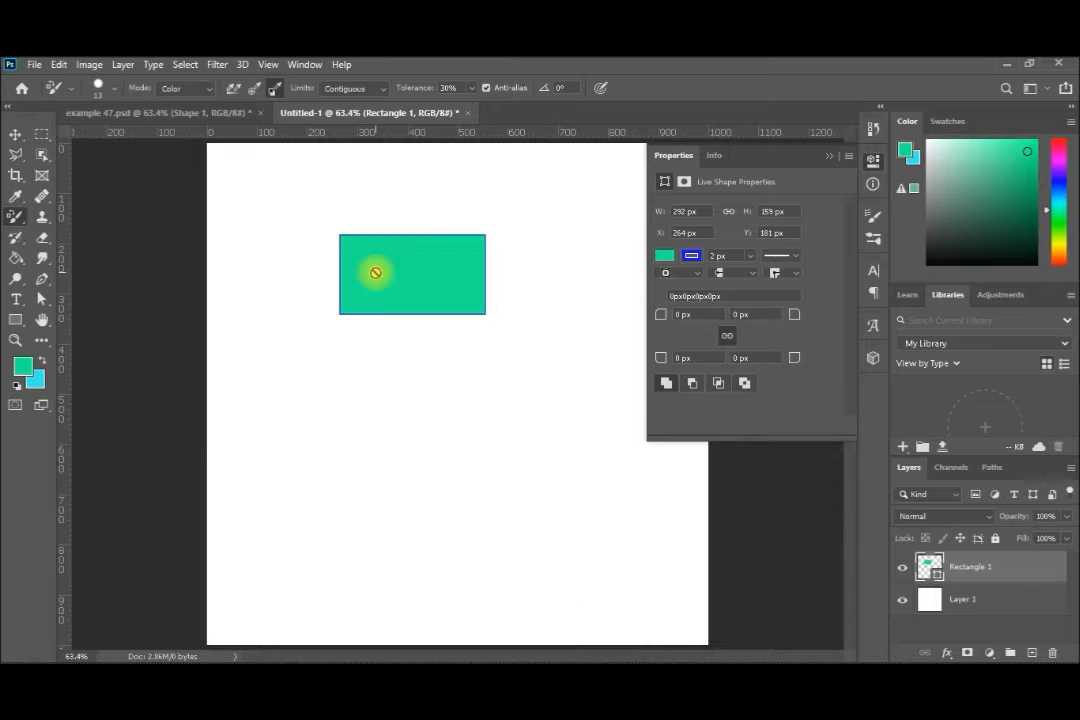
click(88, 64)
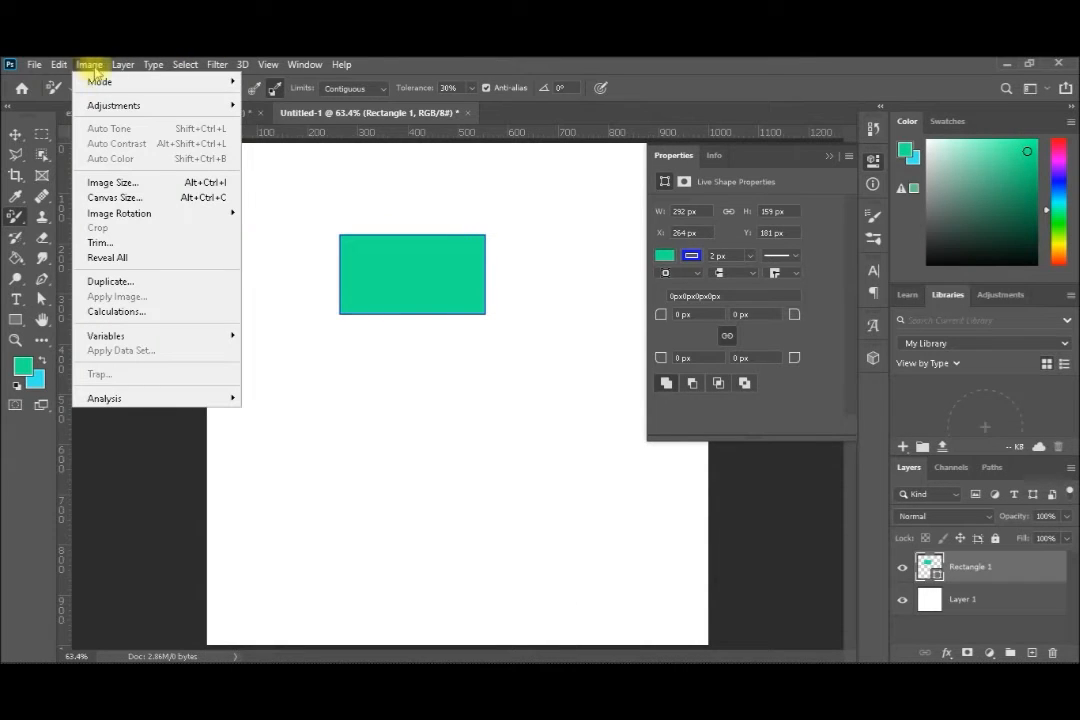
mouse_move(188, 104)
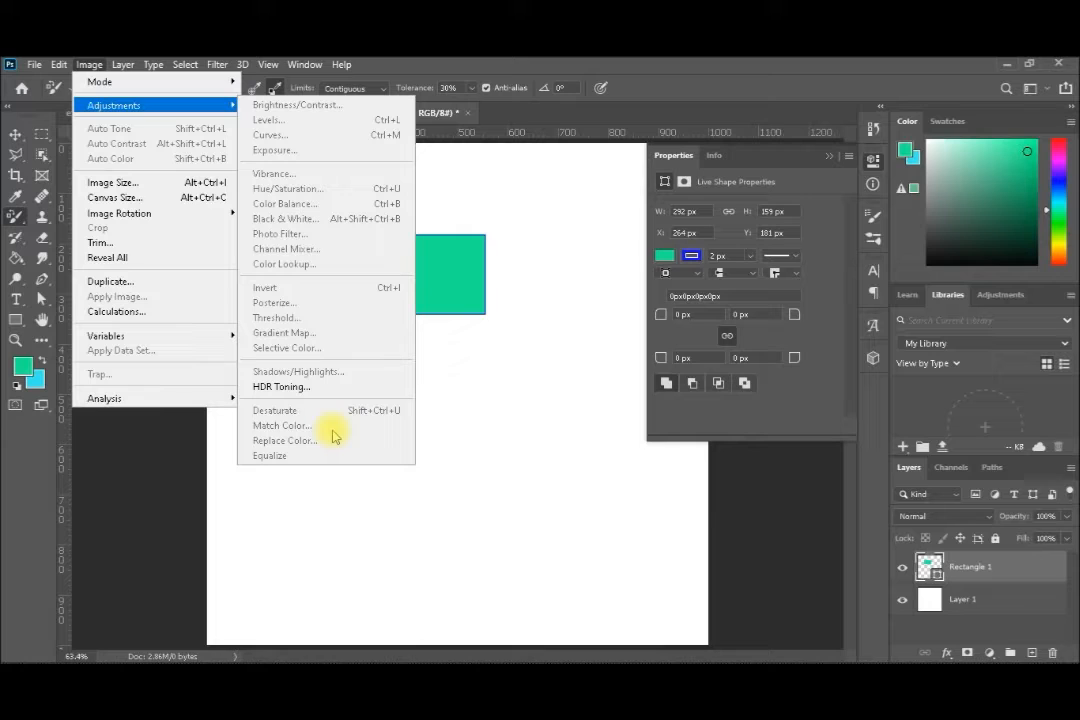
click(118, 67)
click(120, 65)
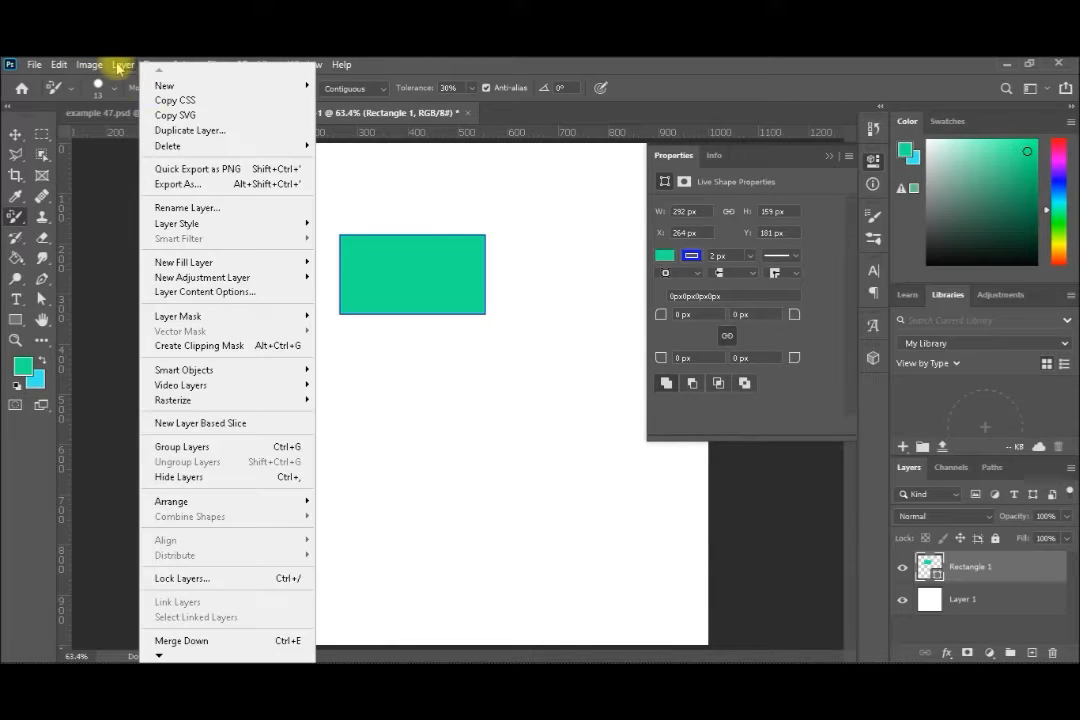
mouse_move(270, 405)
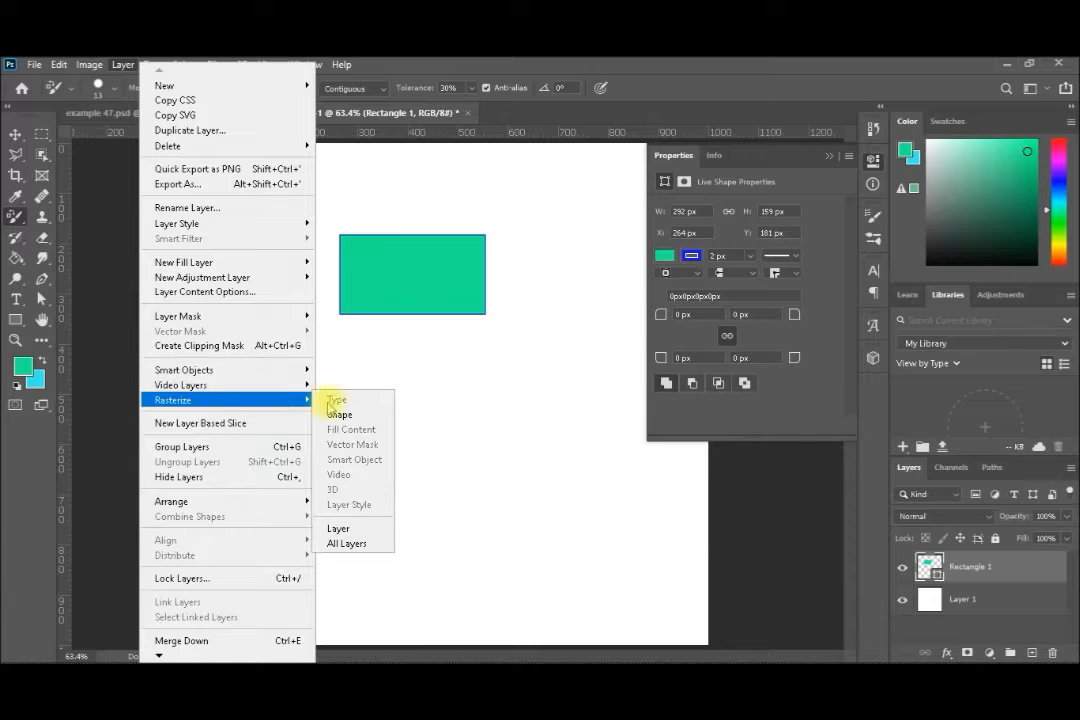
click(340, 414)
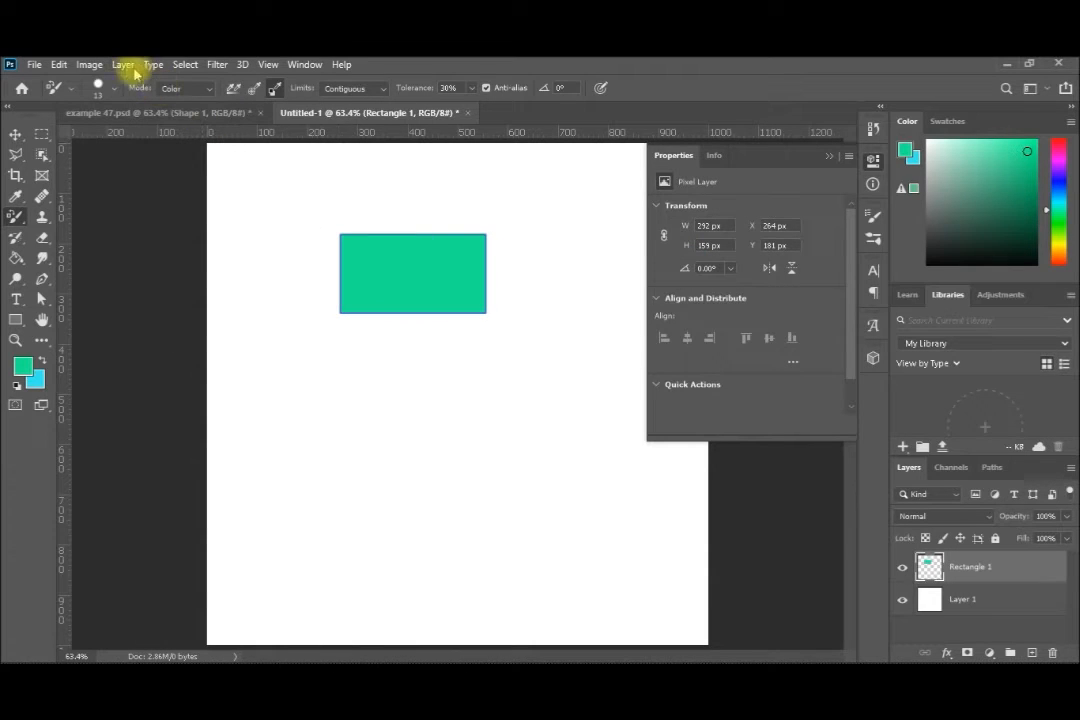
Recolour the green rectangle with Replace Color, using hue +113, saturation +81 and lightness +51.
click(90, 66)
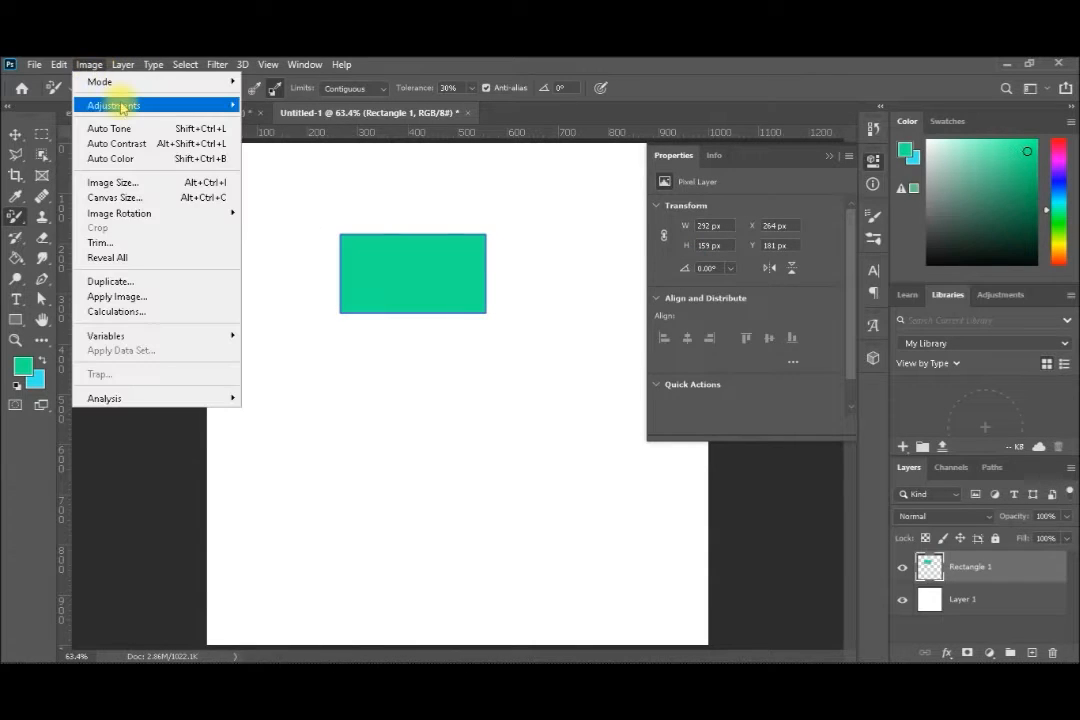
mouse_move(120, 105)
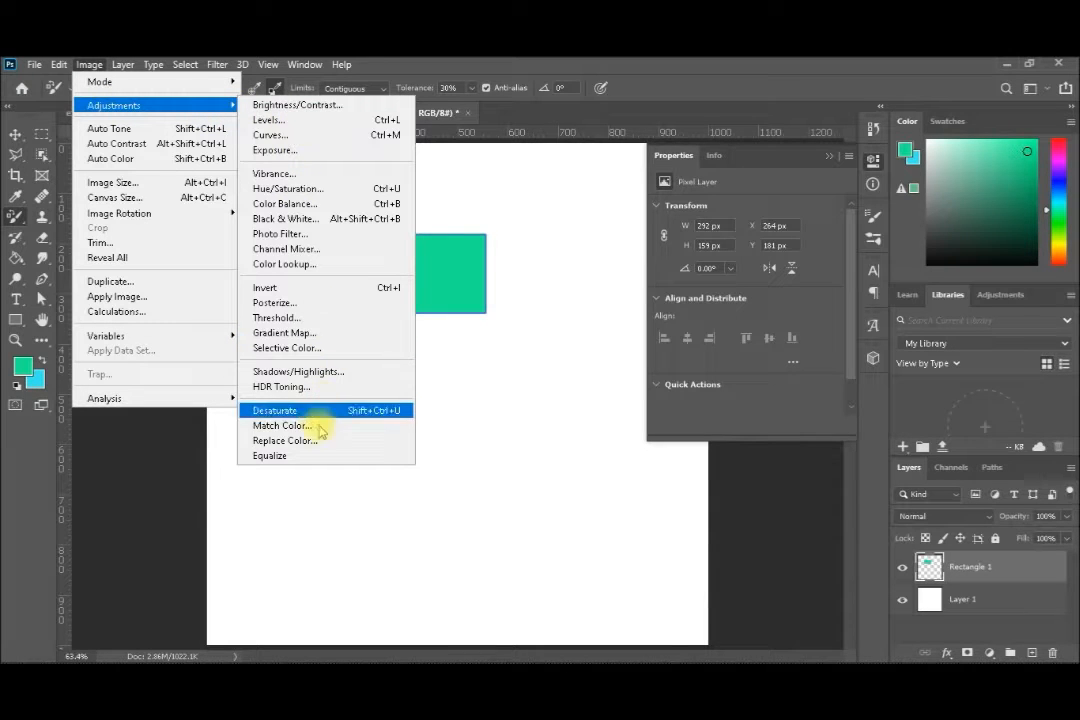
click(313, 442)
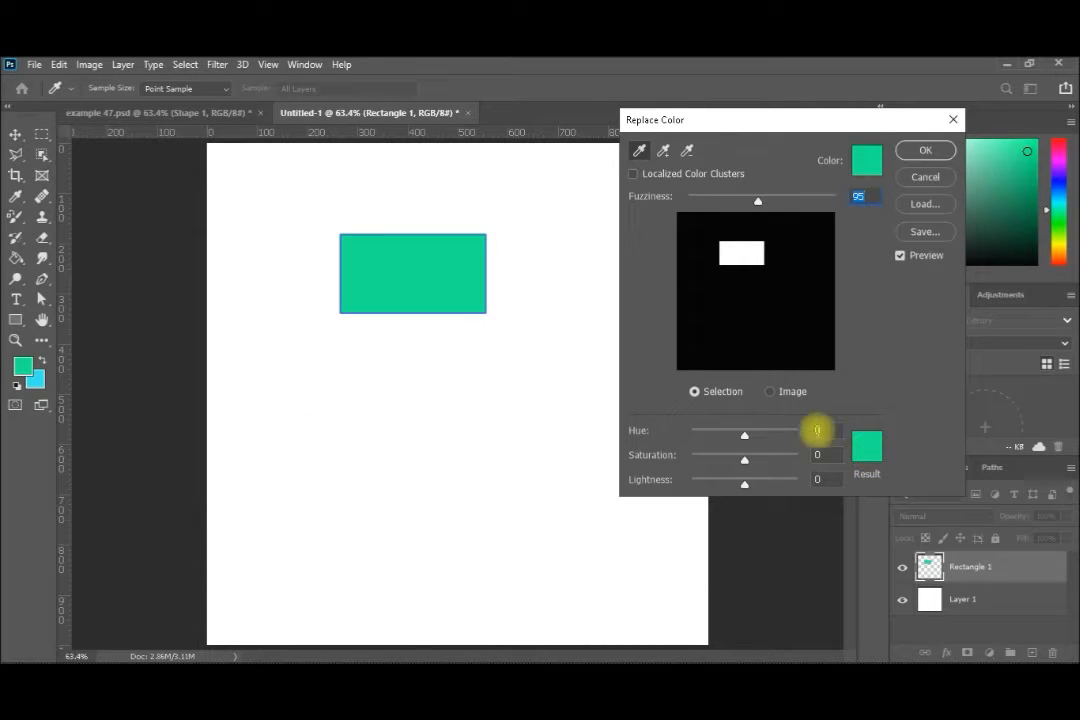
mouse_move(744, 440)
mouse_down()
mouse_move(758, 440)
mouse_move(741, 439)
mouse_up()
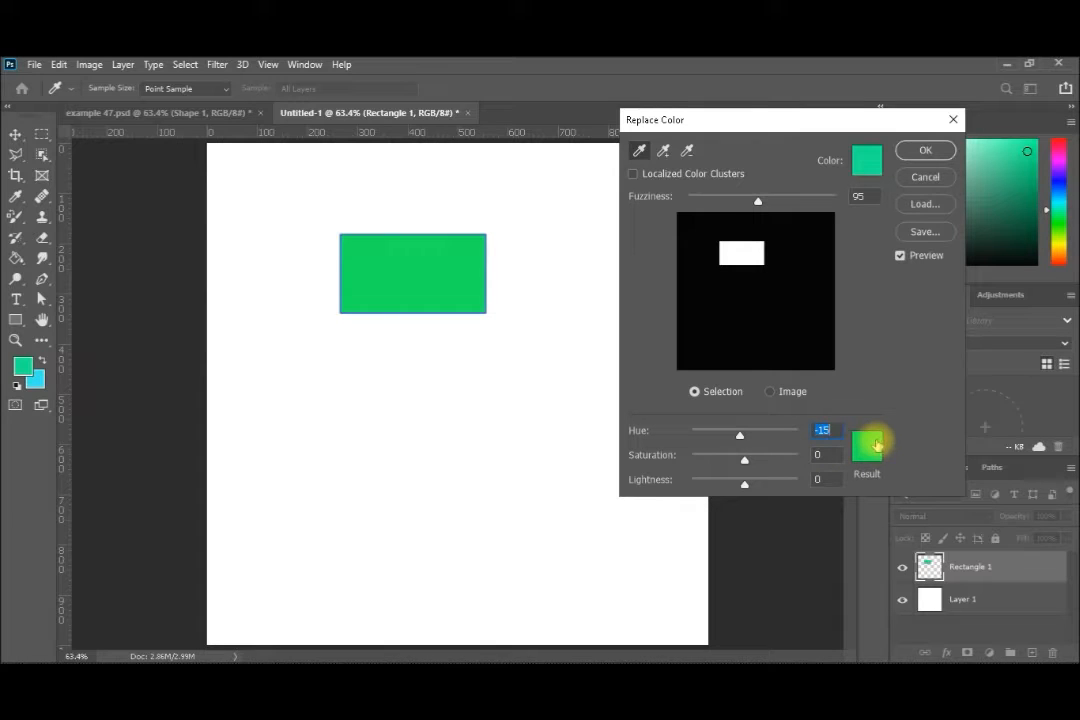
drag(741, 438, 778, 436)
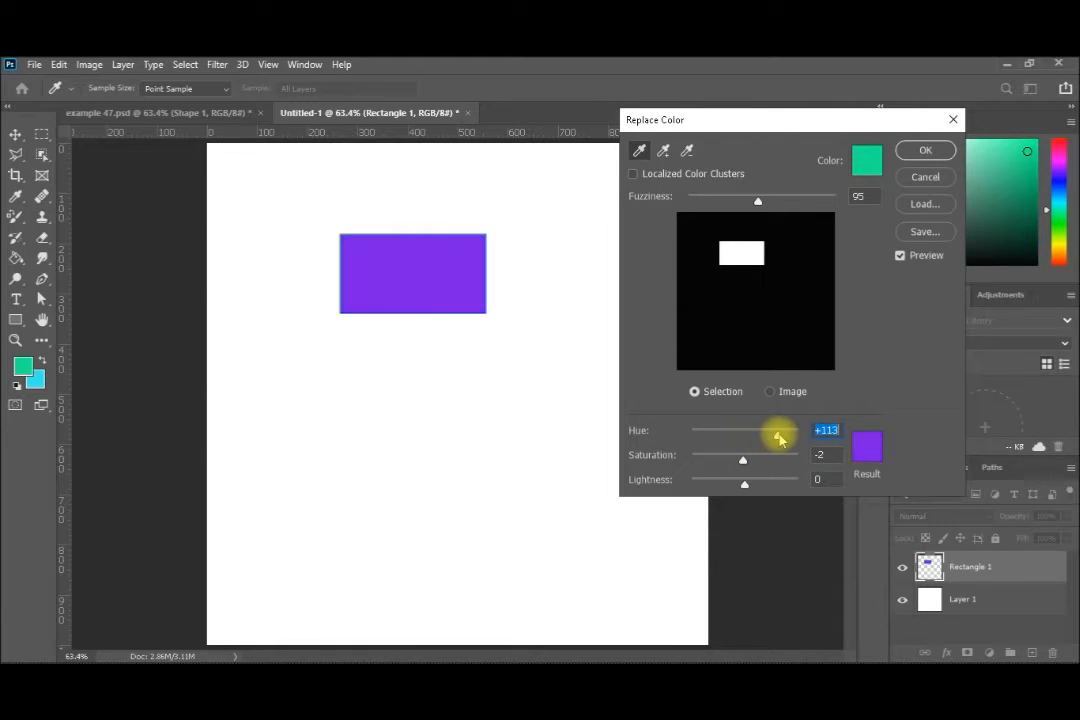
drag(742, 459, 774, 488)
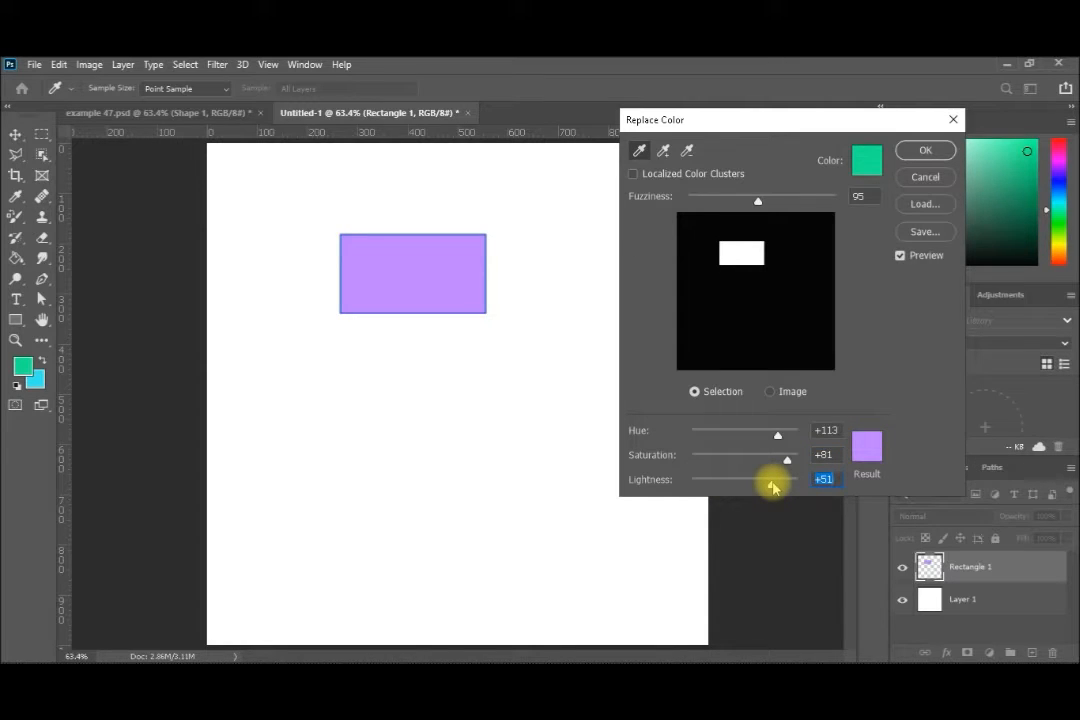
click(927, 151)
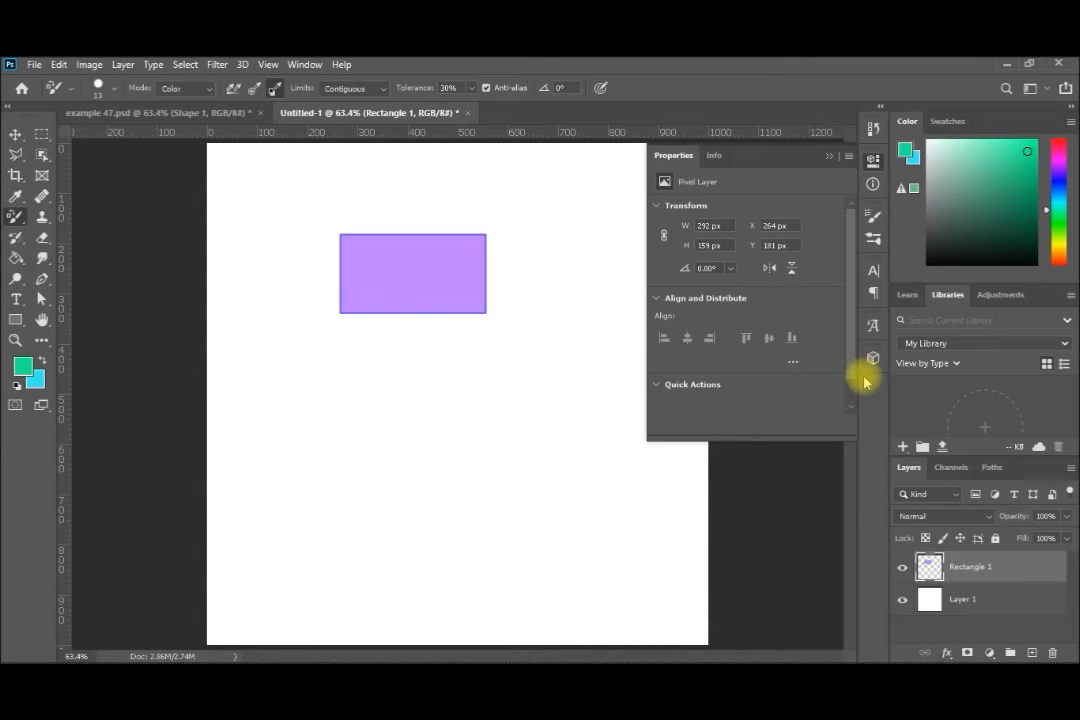
Swap the foreground and background colours and fill Layer 1 with cyan using the Paint Bucket.
click(935, 601)
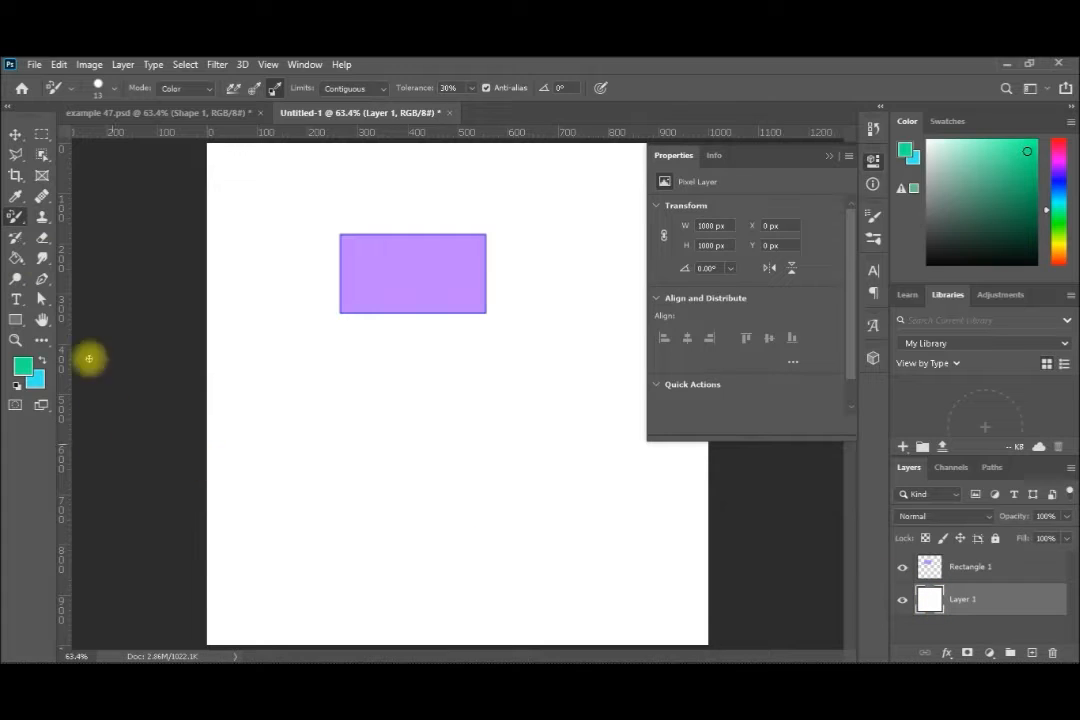
click(42, 360)
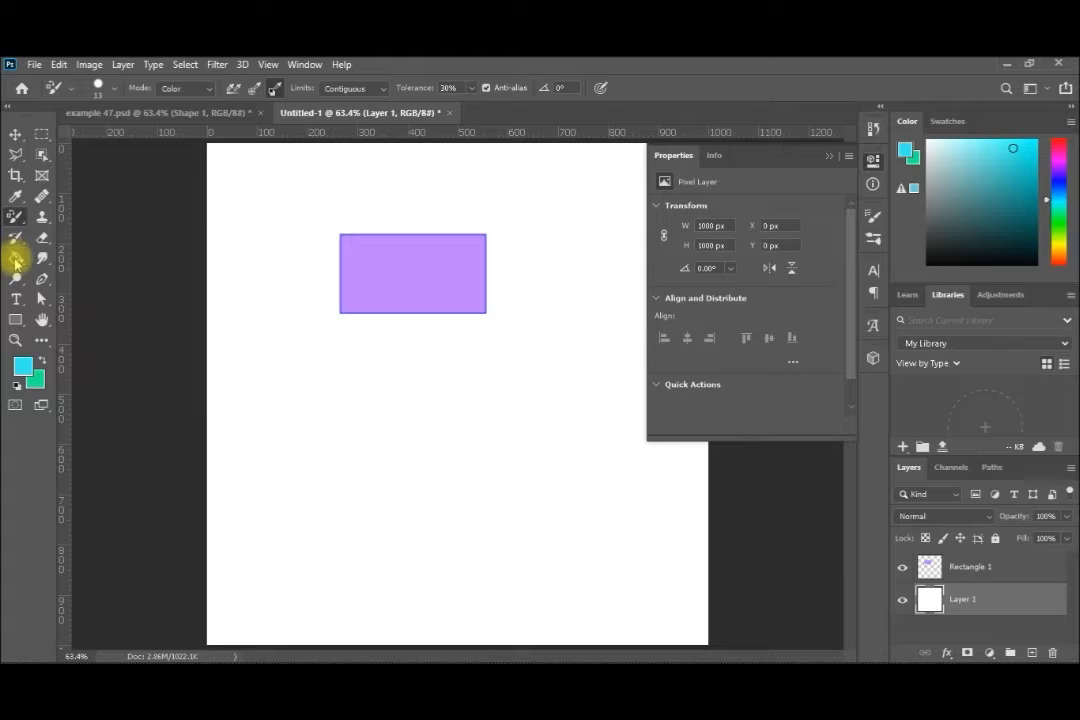
click(16, 256)
click(238, 401)
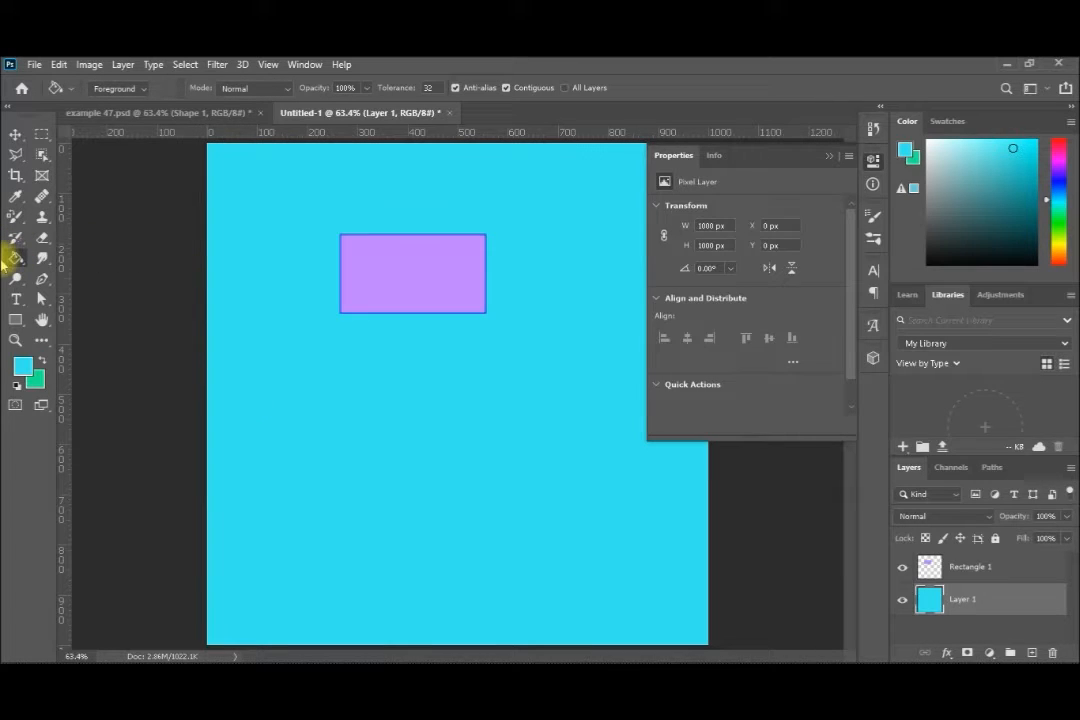
Draw a white-filled rectangle about 309 × 157 px below the purple rectangle.
click(20, 318)
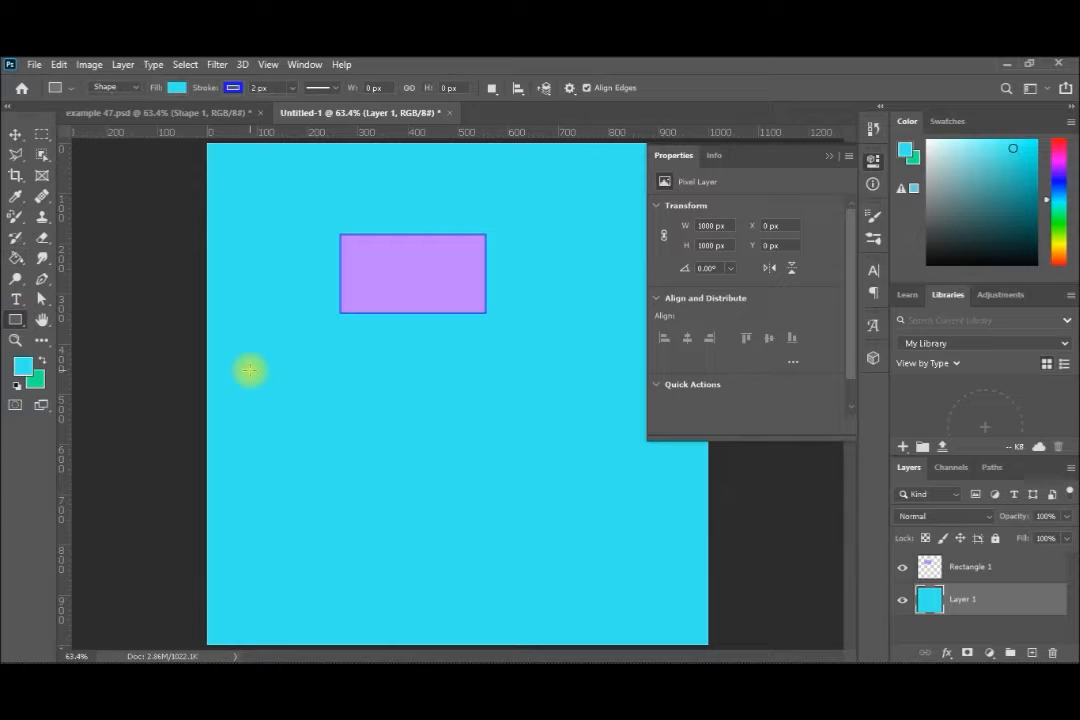
click(177, 92)
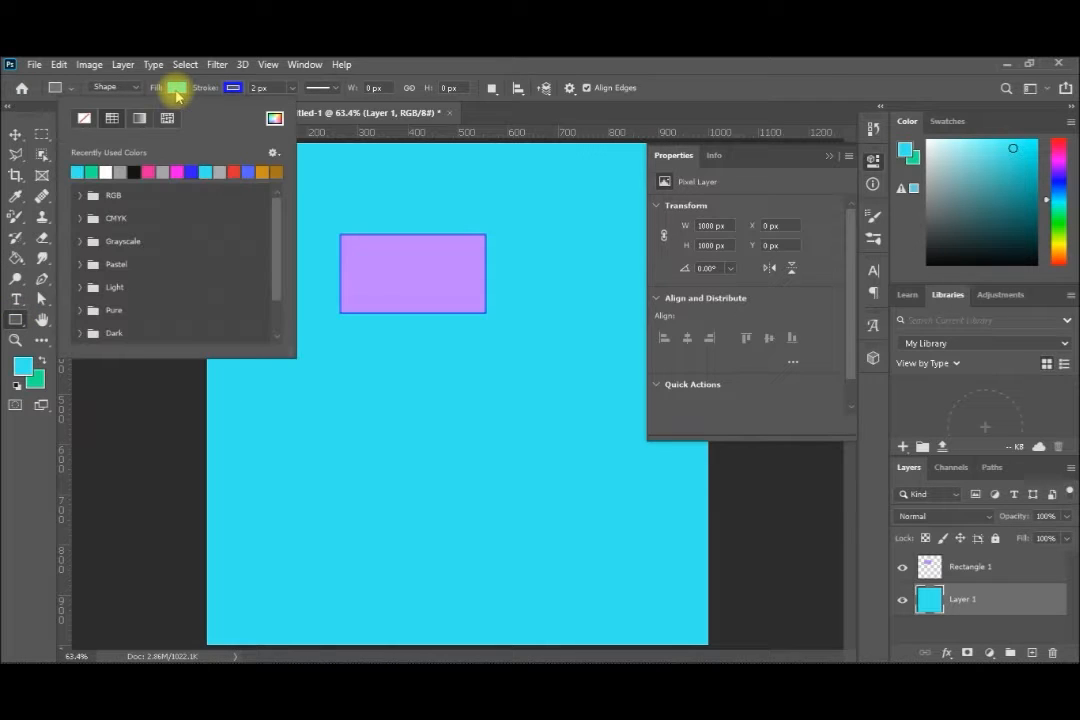
click(107, 172)
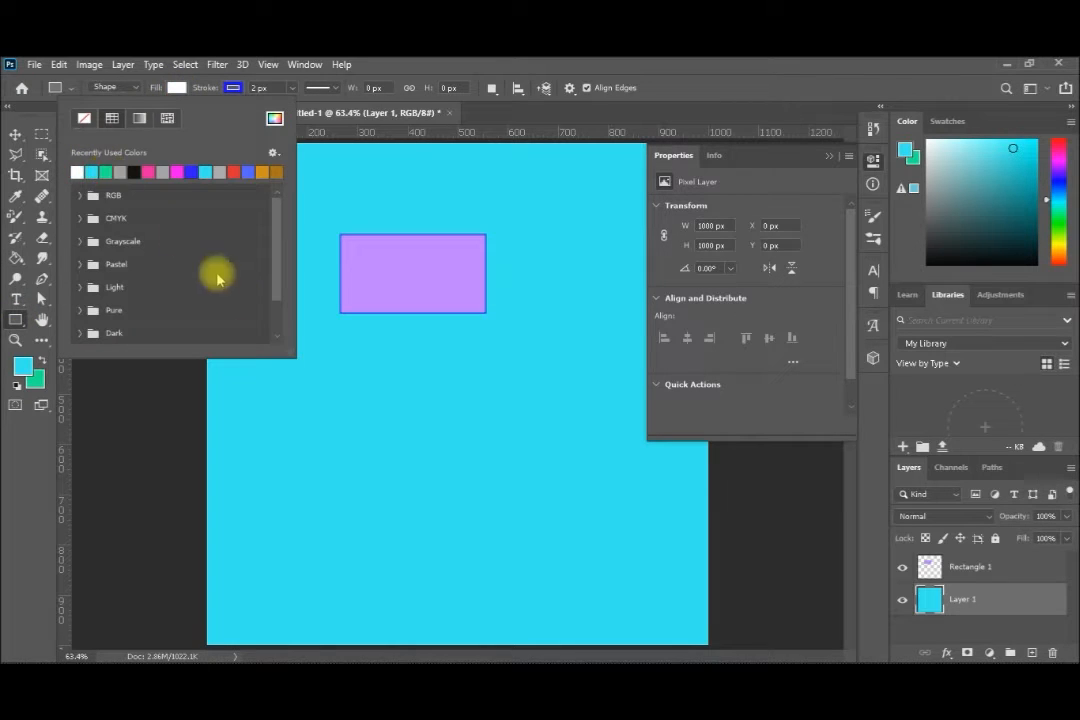
drag(362, 390, 516, 467)
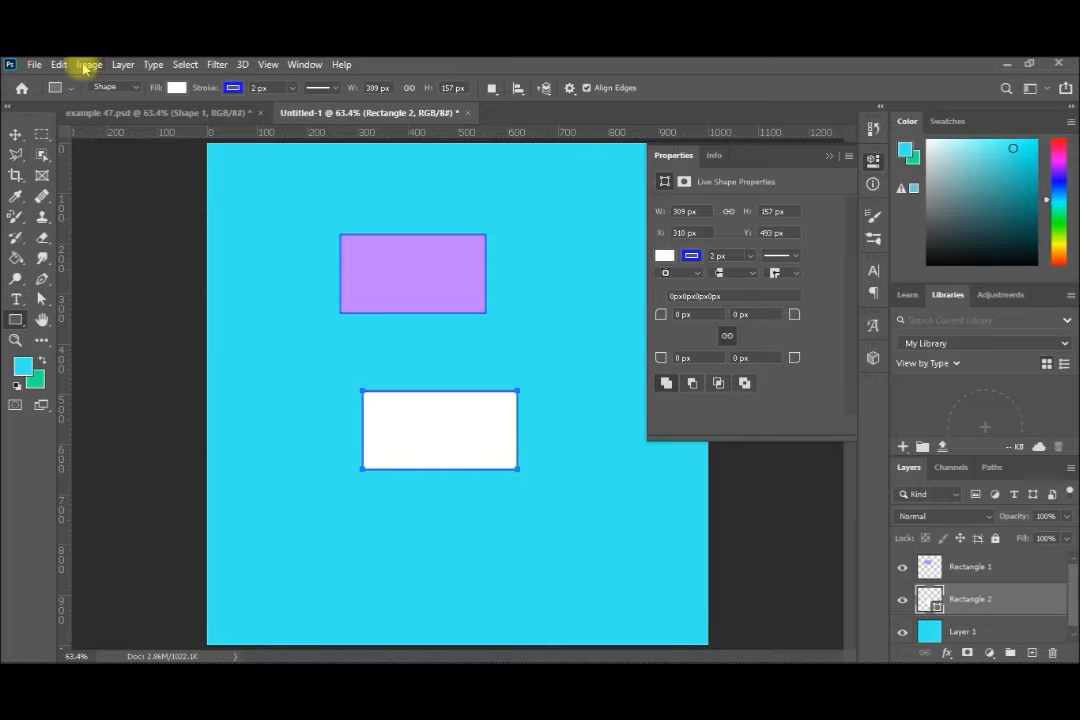
Rasterize the white rectangle's shape layer.
click(121, 65)
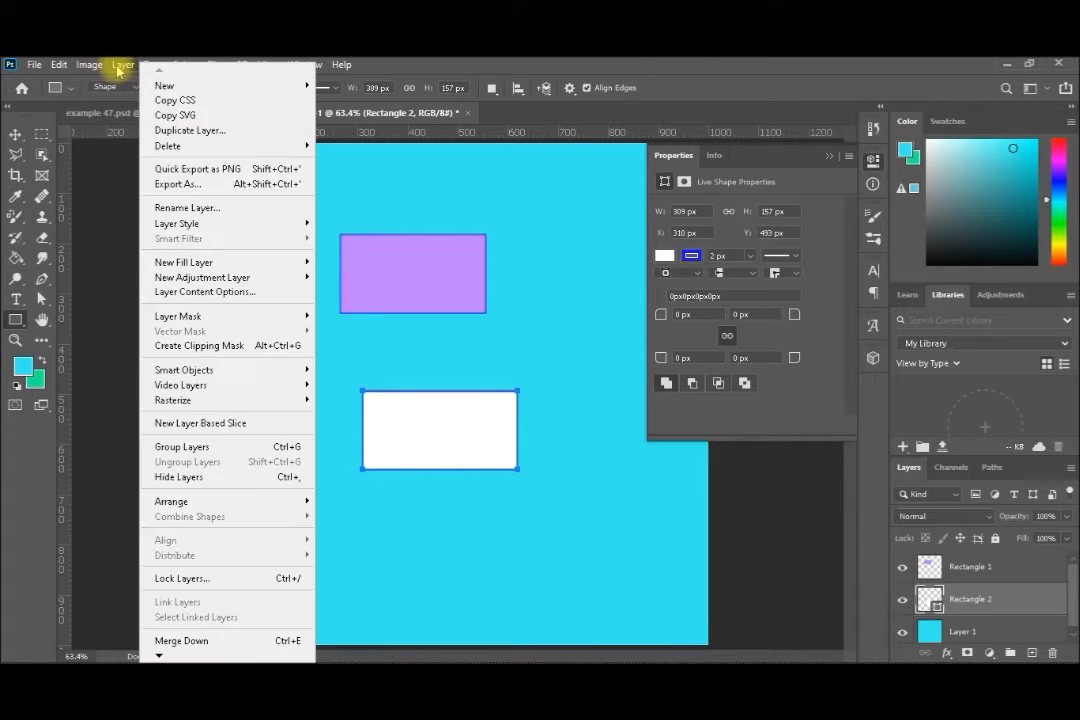
mouse_move(285, 400)
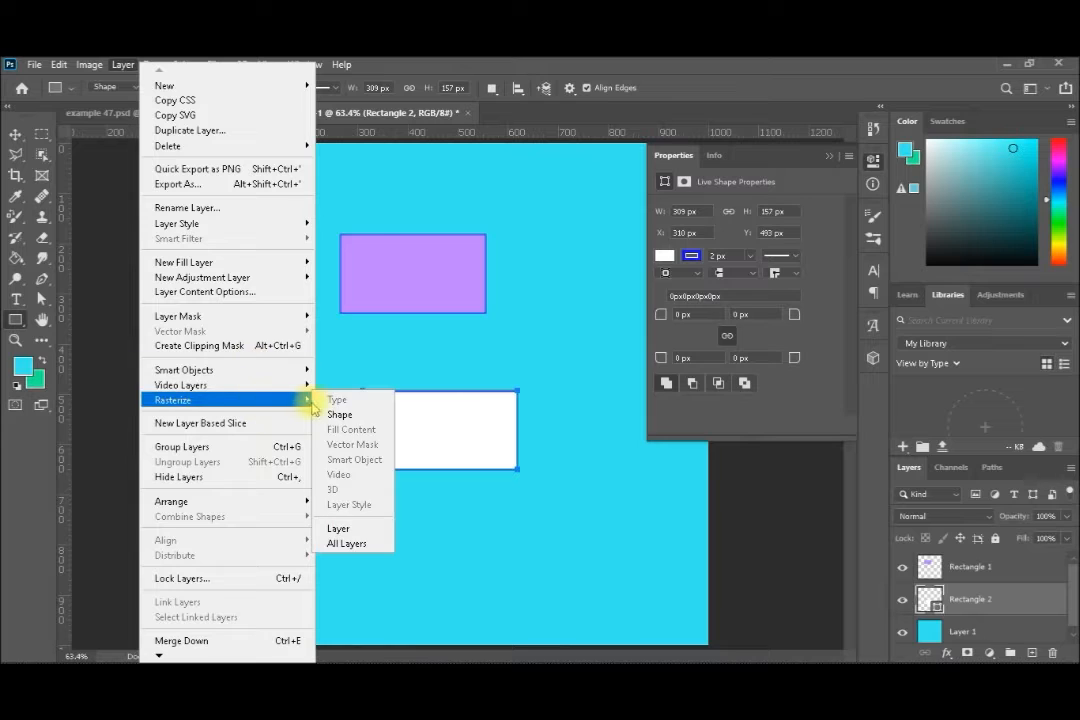
click(341, 416)
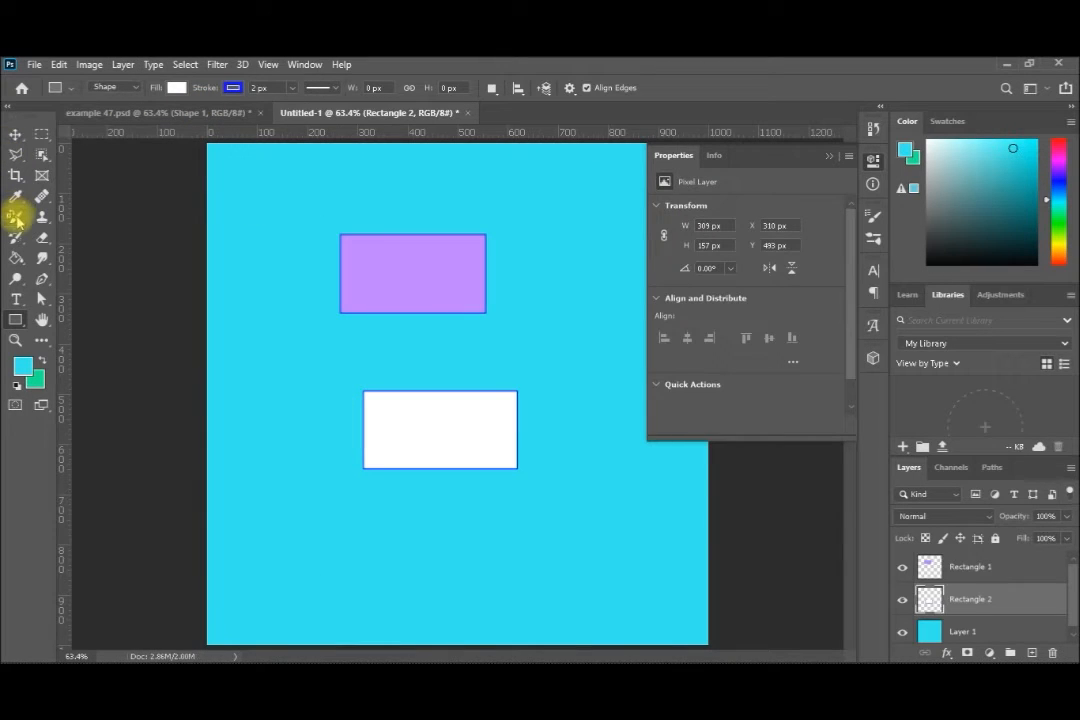
Sample the second rectangle's white as the foreground colour with the Color Replacement tool.
click(17, 214)
click(120, 258)
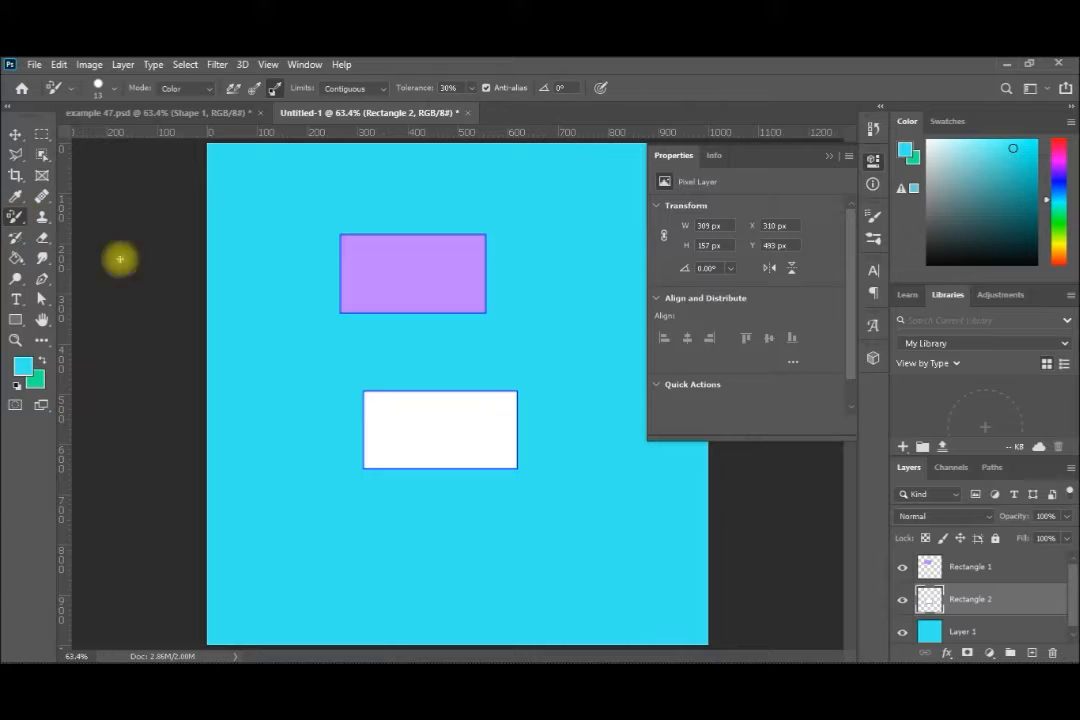
alt+click(397, 422)
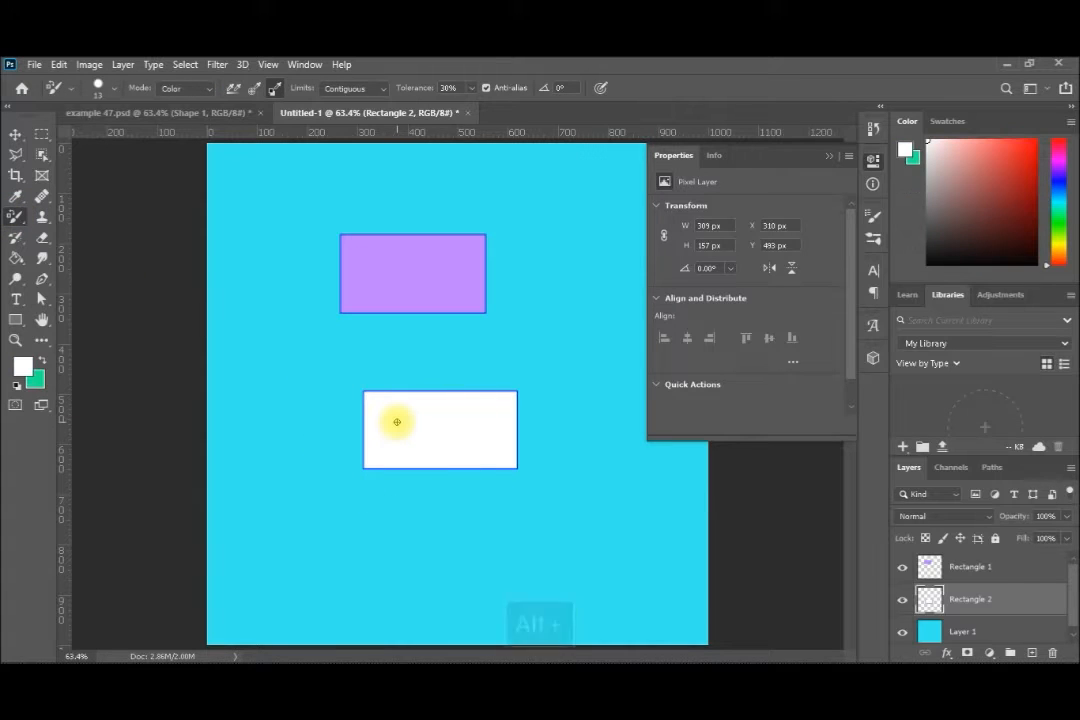
Start Replace Color on the white rectangle's layer, shift the hue to -28 and set the selection colour to blue 1f18ff.
click(88, 66)
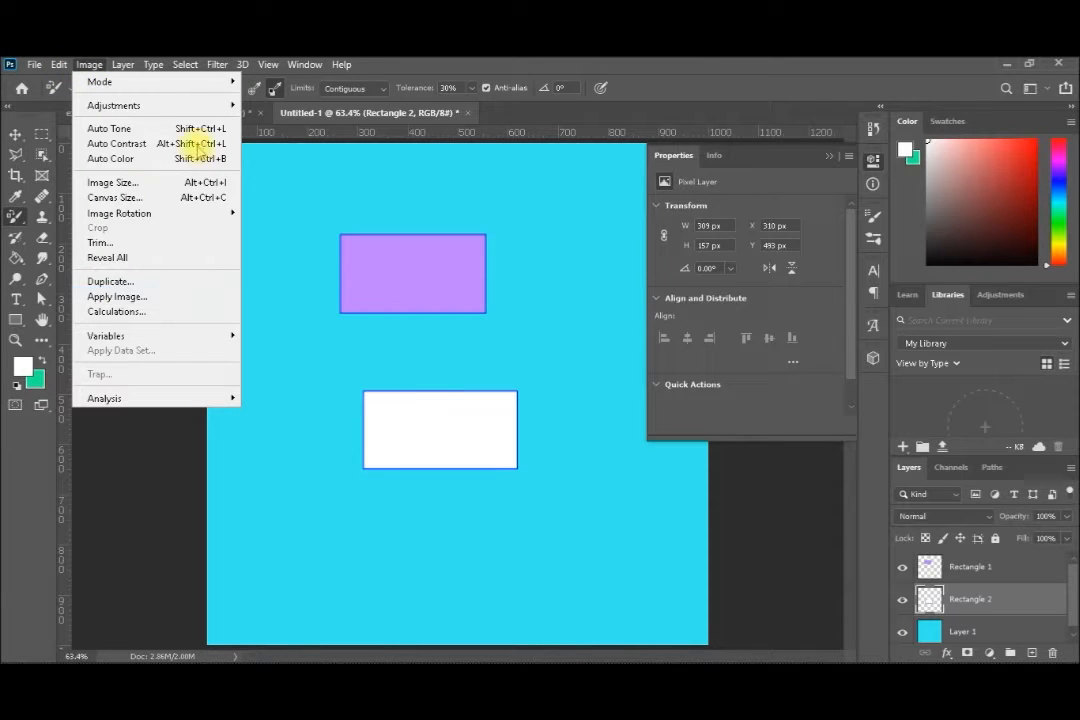
mouse_move(193, 105)
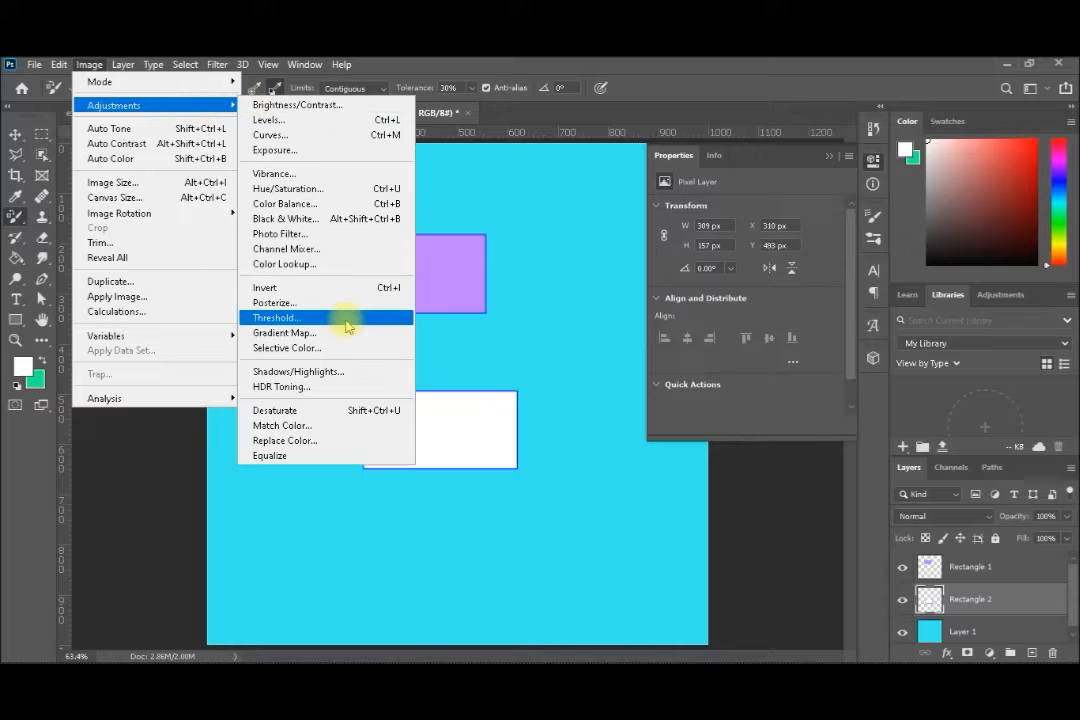
click(347, 447)
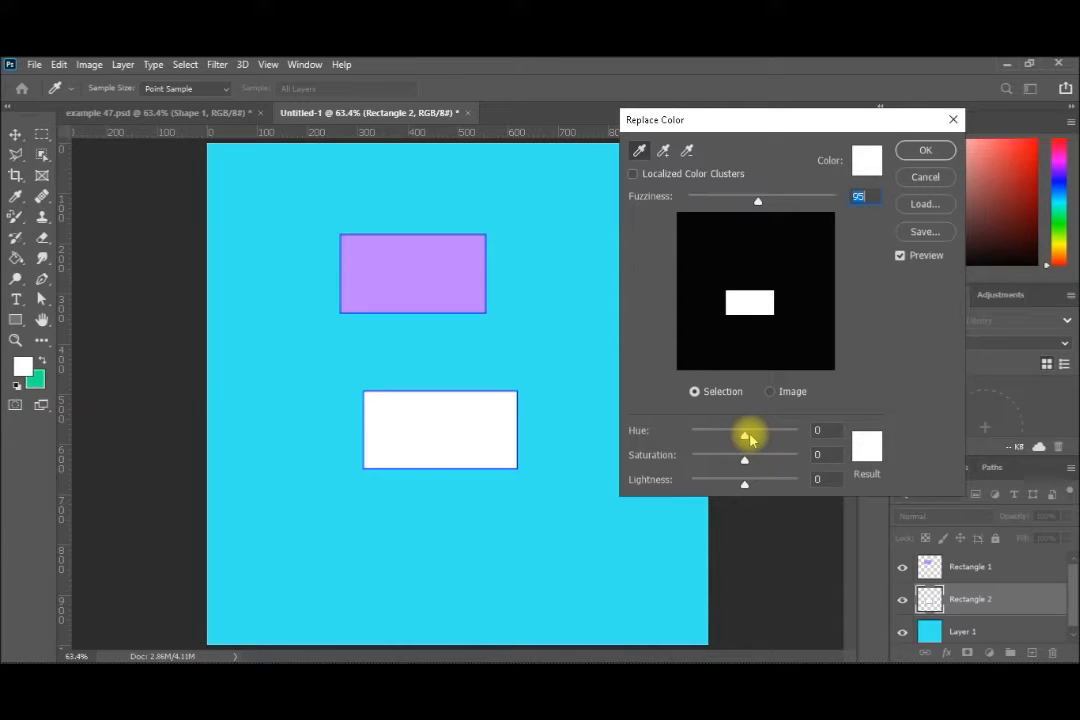
mouse_move(744, 438)
mouse_down()
mouse_move(716, 435)
mouse_move(773, 435)
mouse_move(740, 437)
mouse_up()
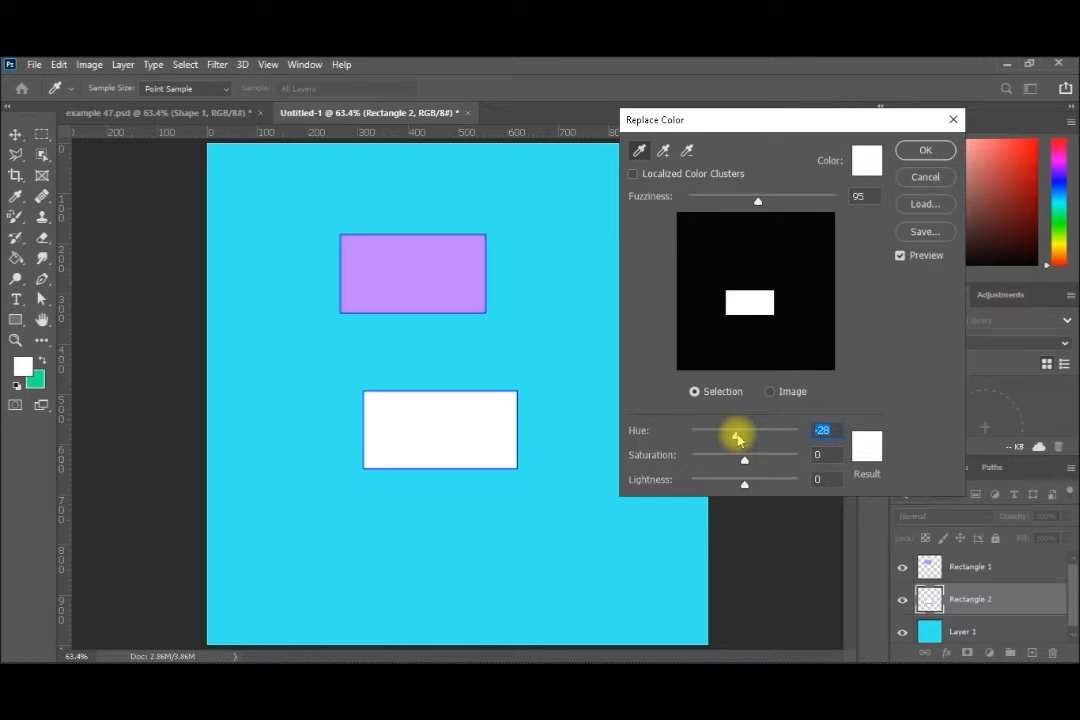
click(868, 158)
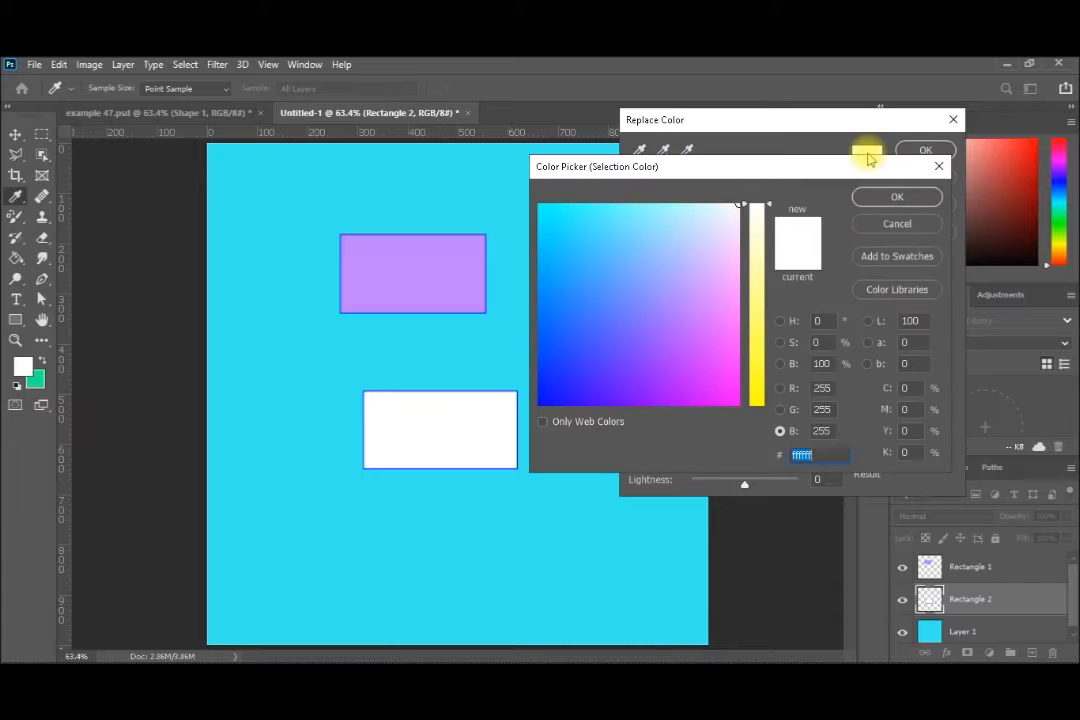
click(562, 386)
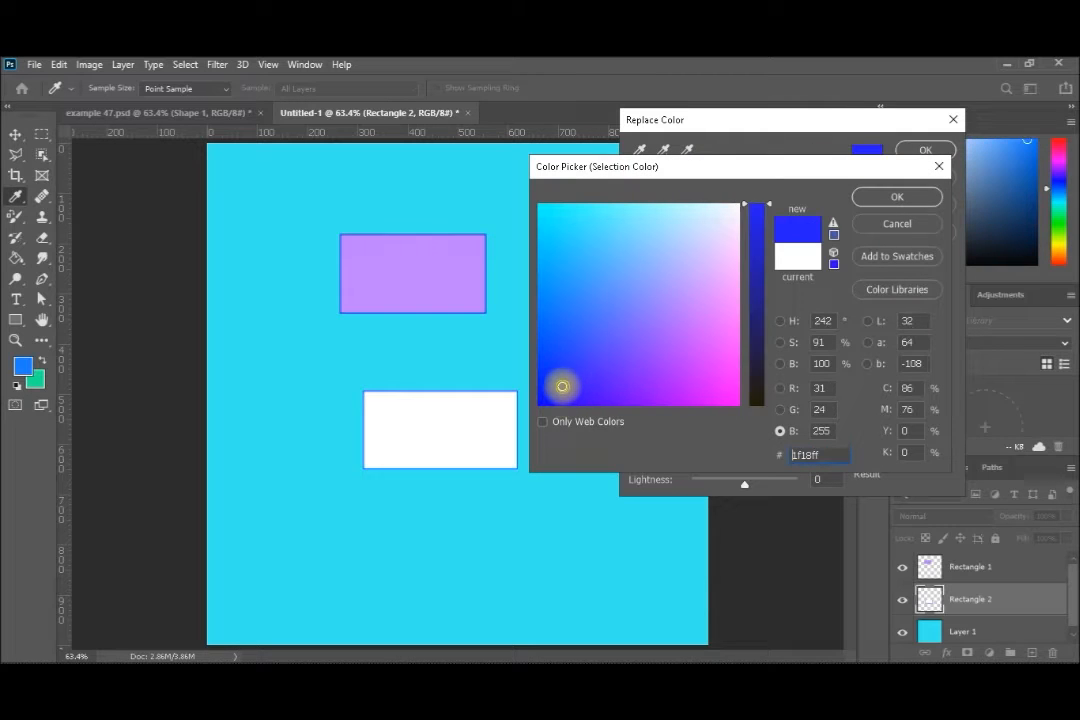
click(887, 199)
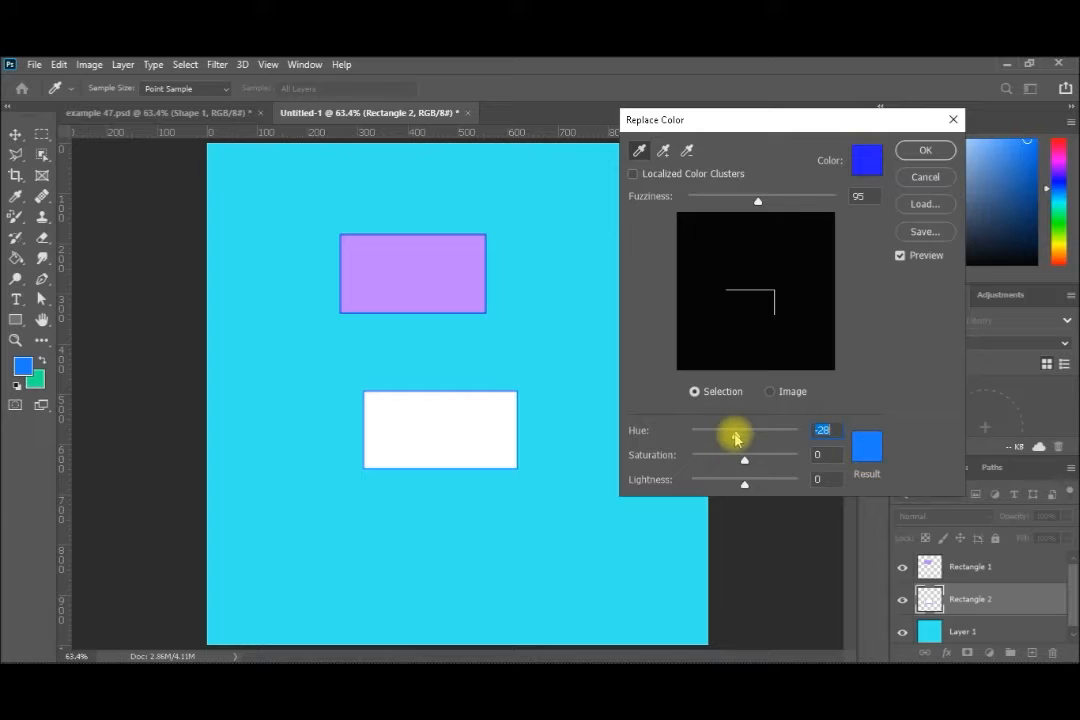
Set the replacement to hue +95, saturation +67 and lightness +44, and apply it to Rectangle 2.
drag(736, 438, 771, 434)
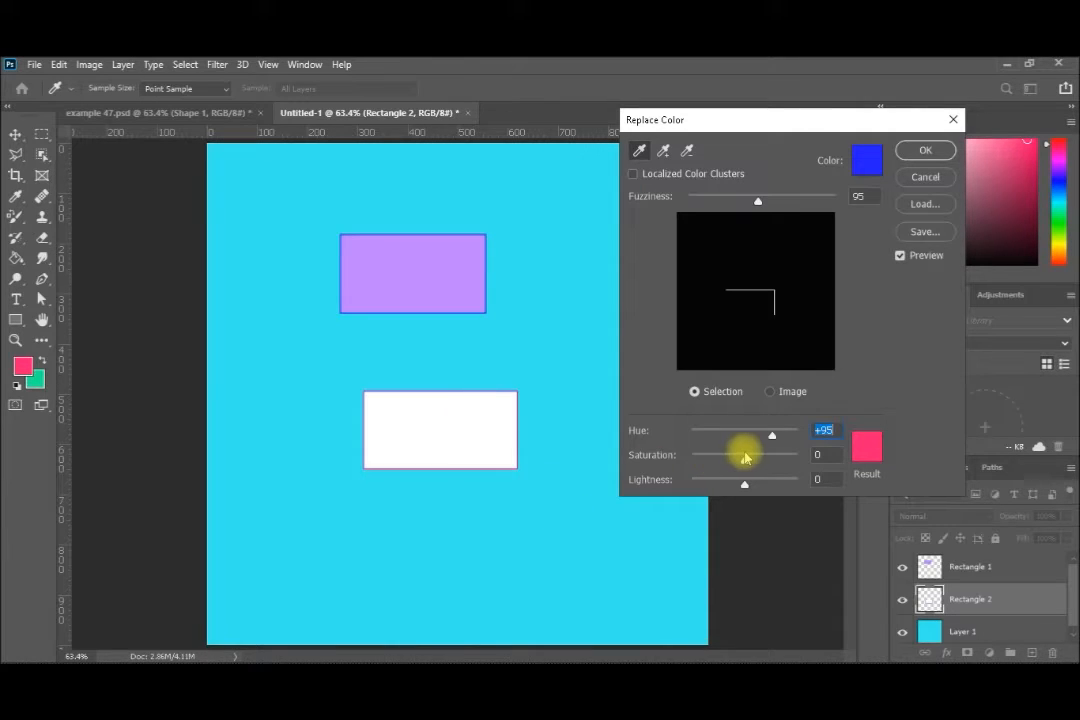
drag(745, 455, 767, 484)
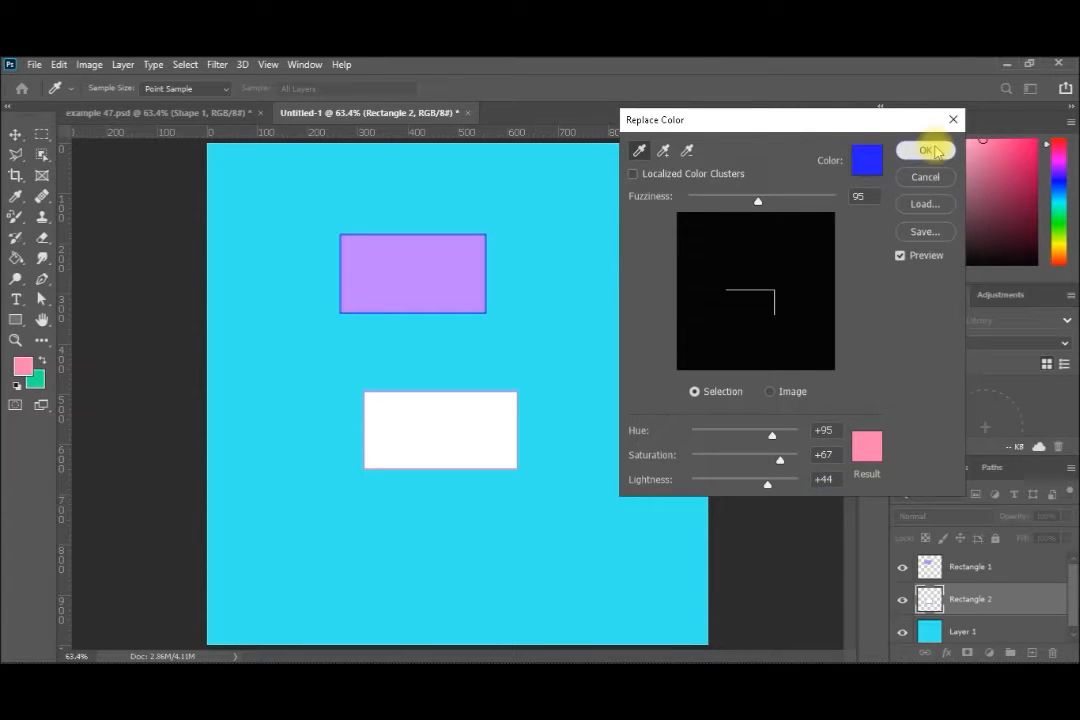
click(927, 150)
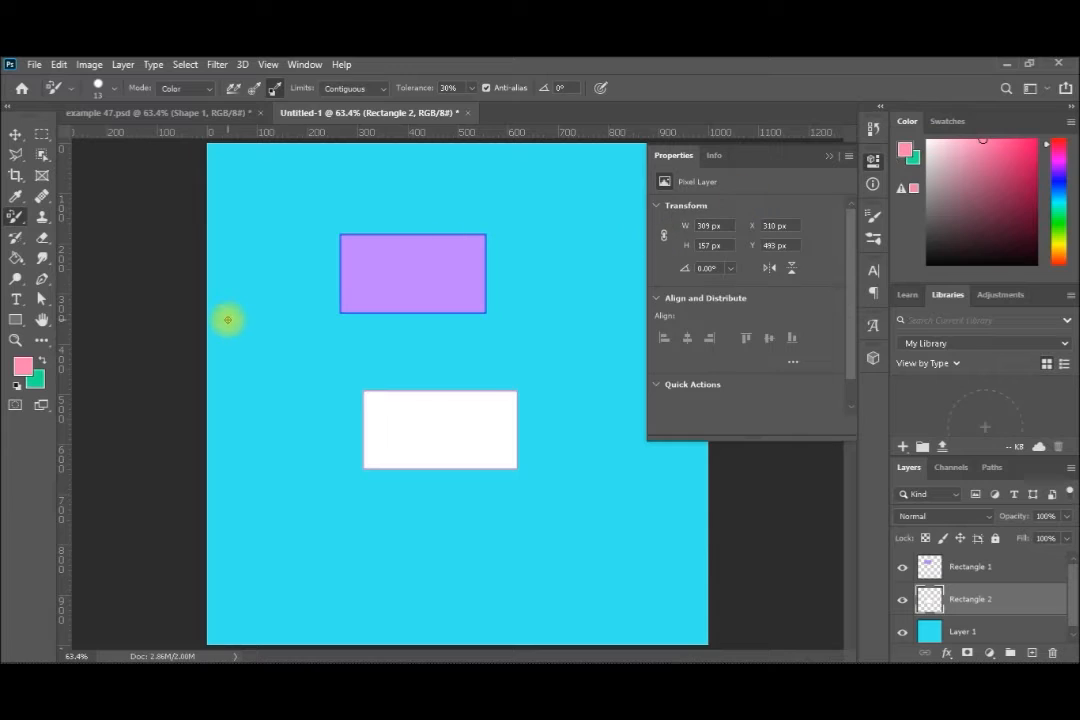
Select the white rectangle with the Object Selection tool, using a marquee of about 394 × 200 px around it.
click(40, 153)
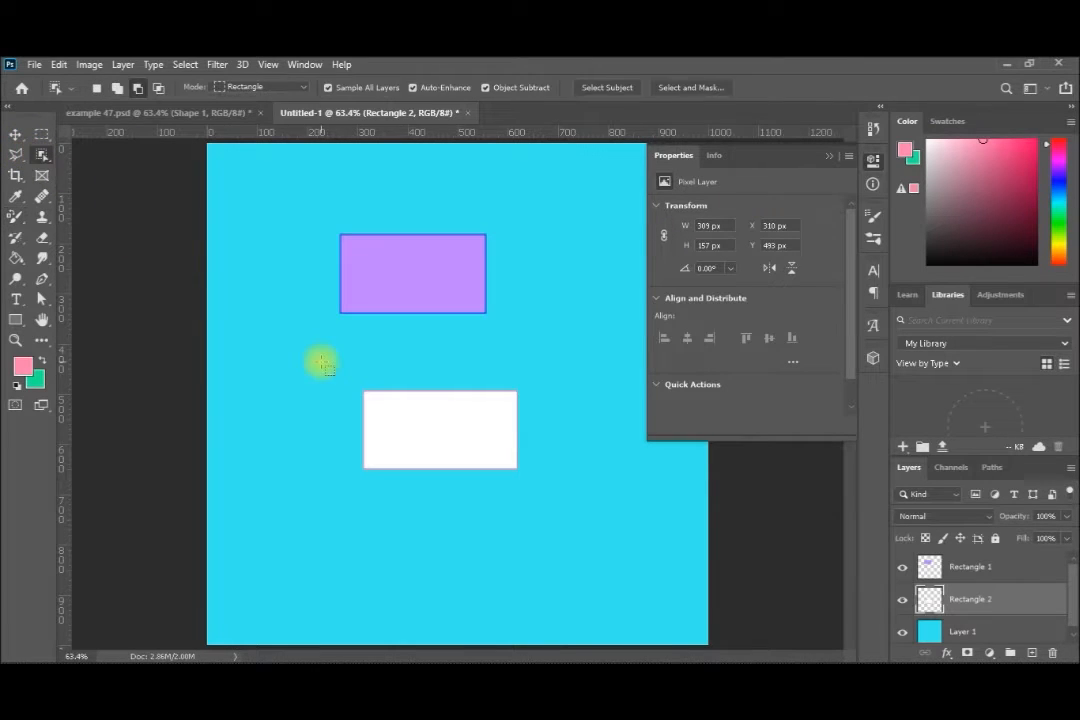
drag(343, 383, 540, 483)
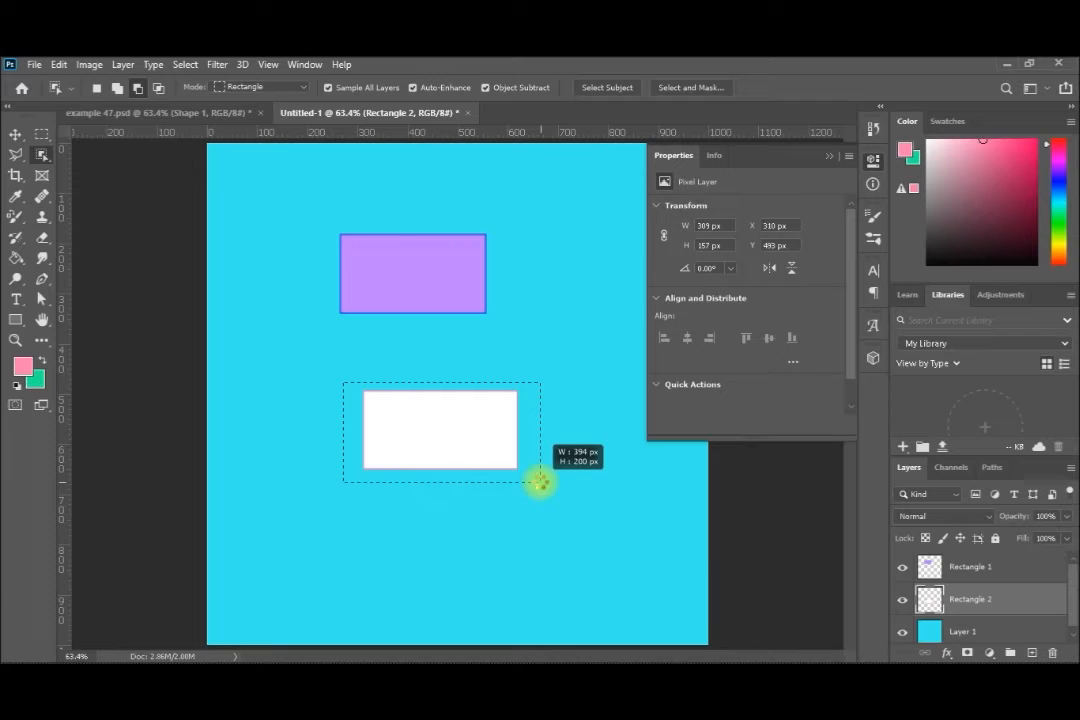
drag(540, 483, 540, 483)
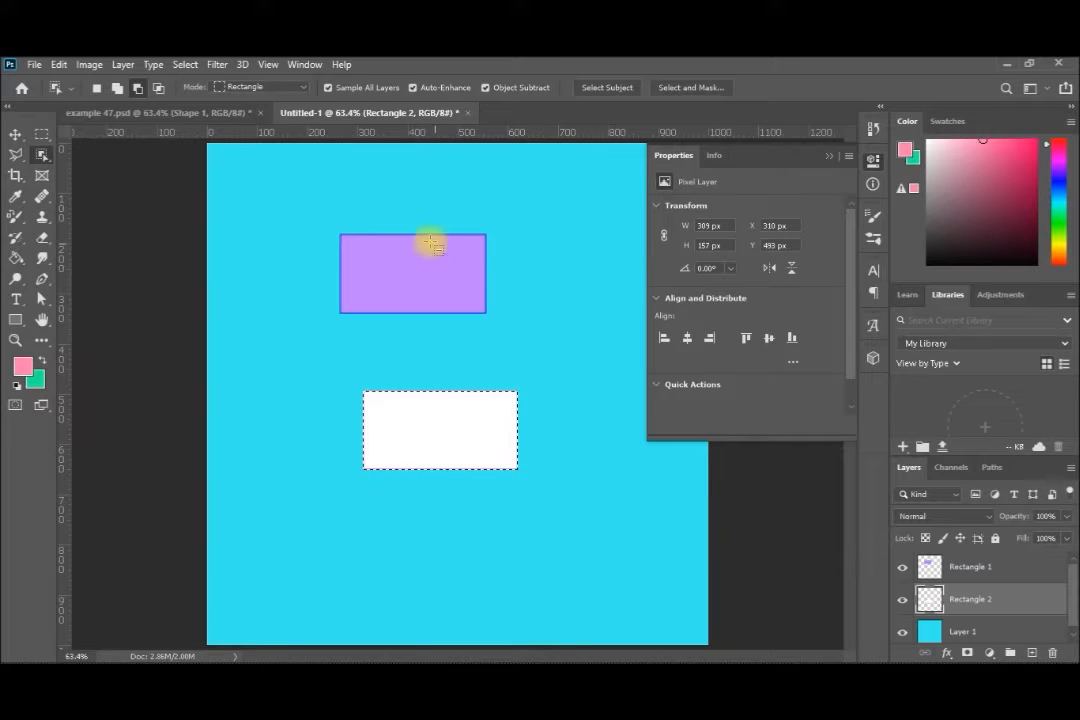
Swap the foreground and background colours and fill the selected rectangle with green using the Paint Bucket.
click(43, 360)
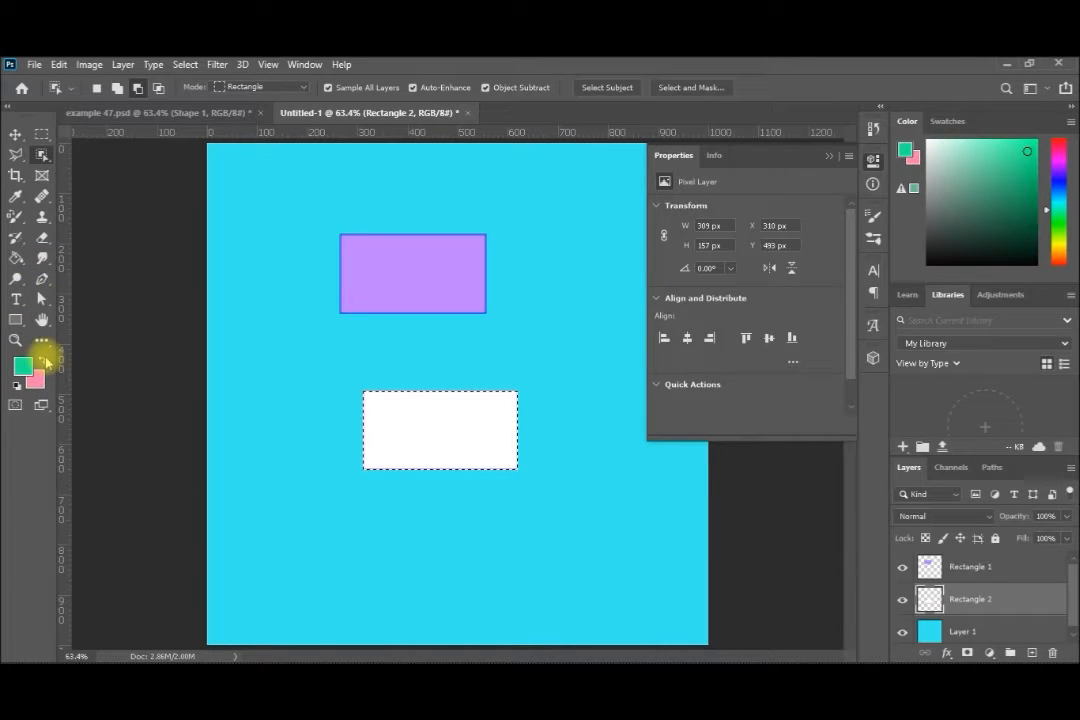
click(16, 258)
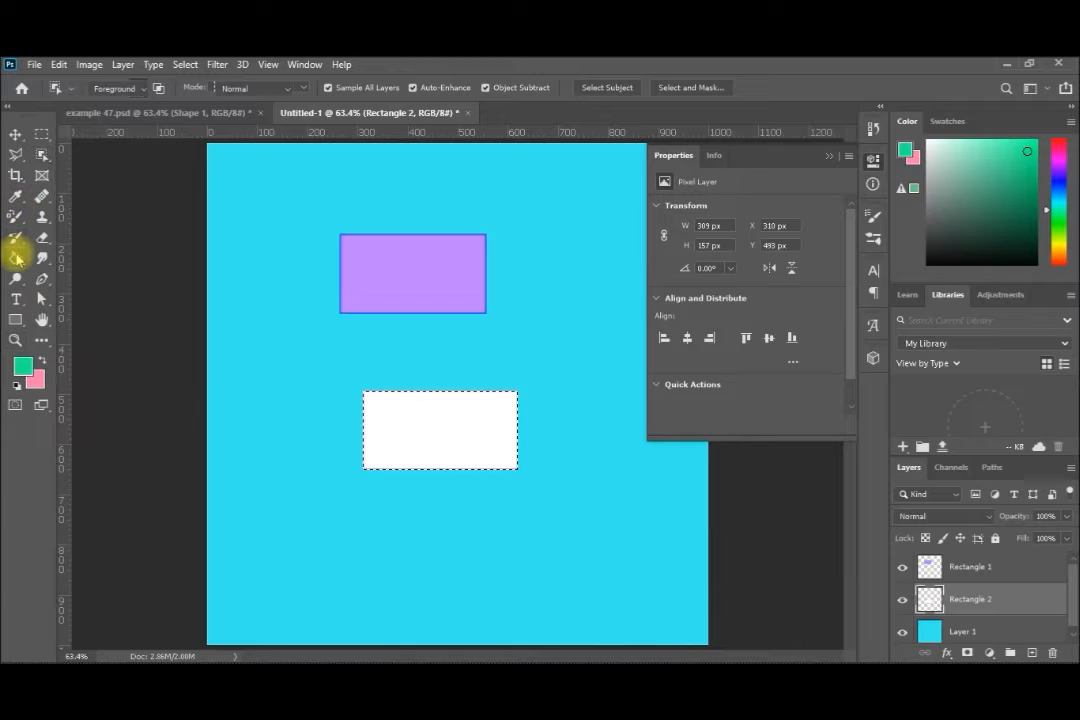
click(413, 424)
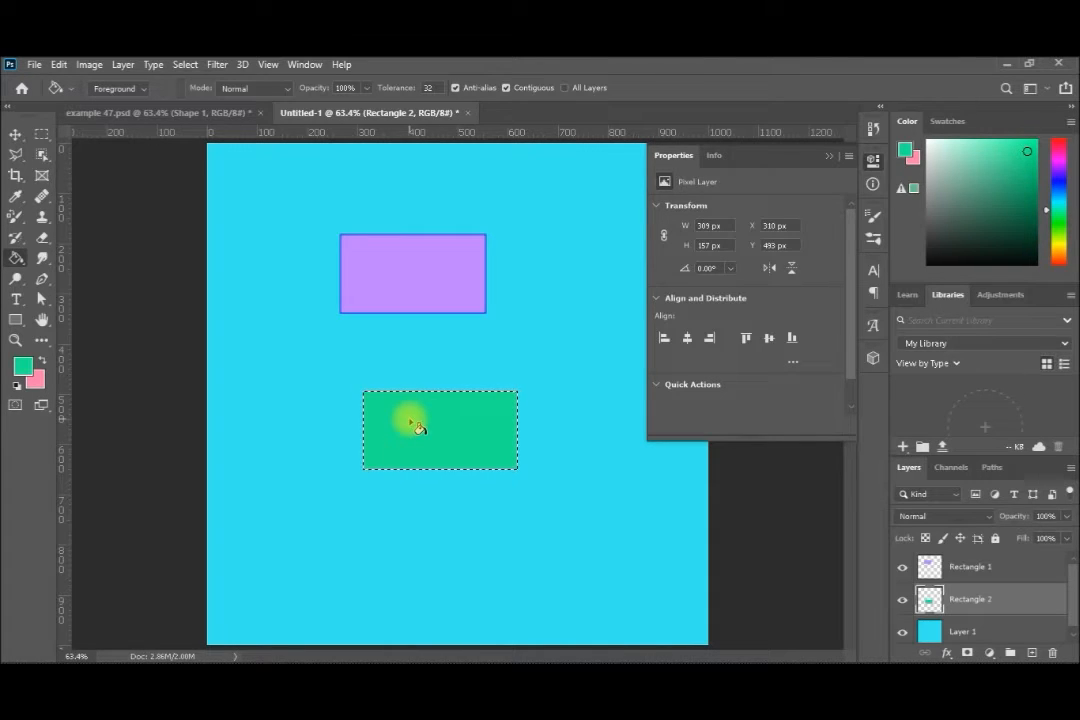
In the example 47.psd document, select the 3D staircase with the Object Selection tool, using a marquee of about 620 × 485 px.
click(155, 118)
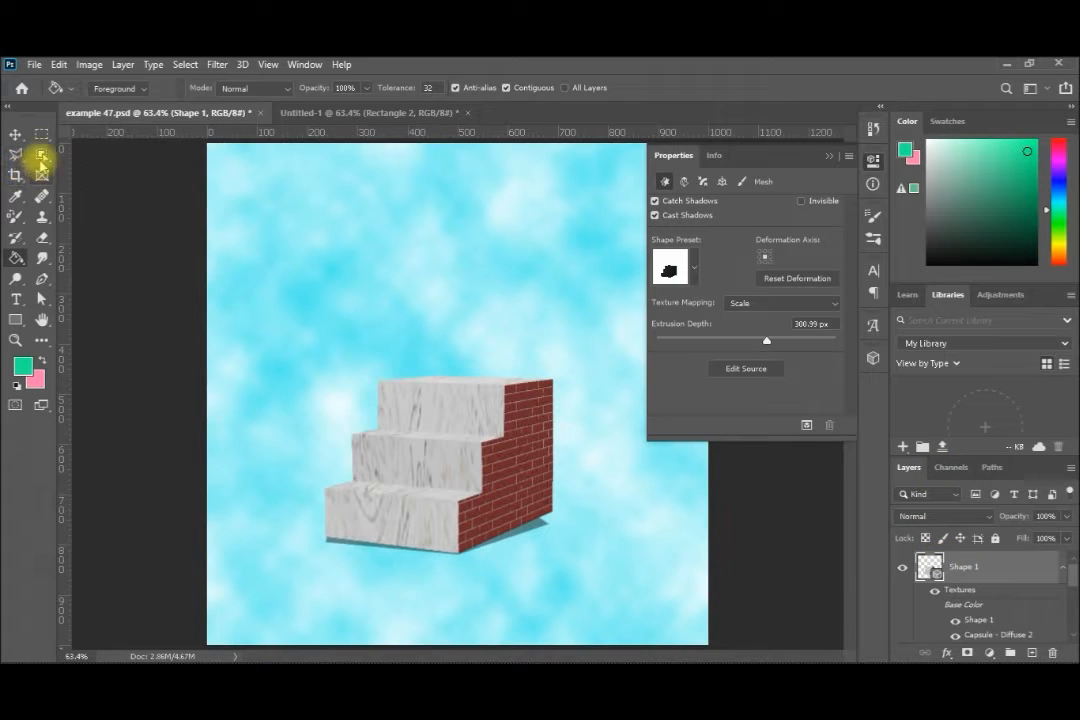
click(41, 155)
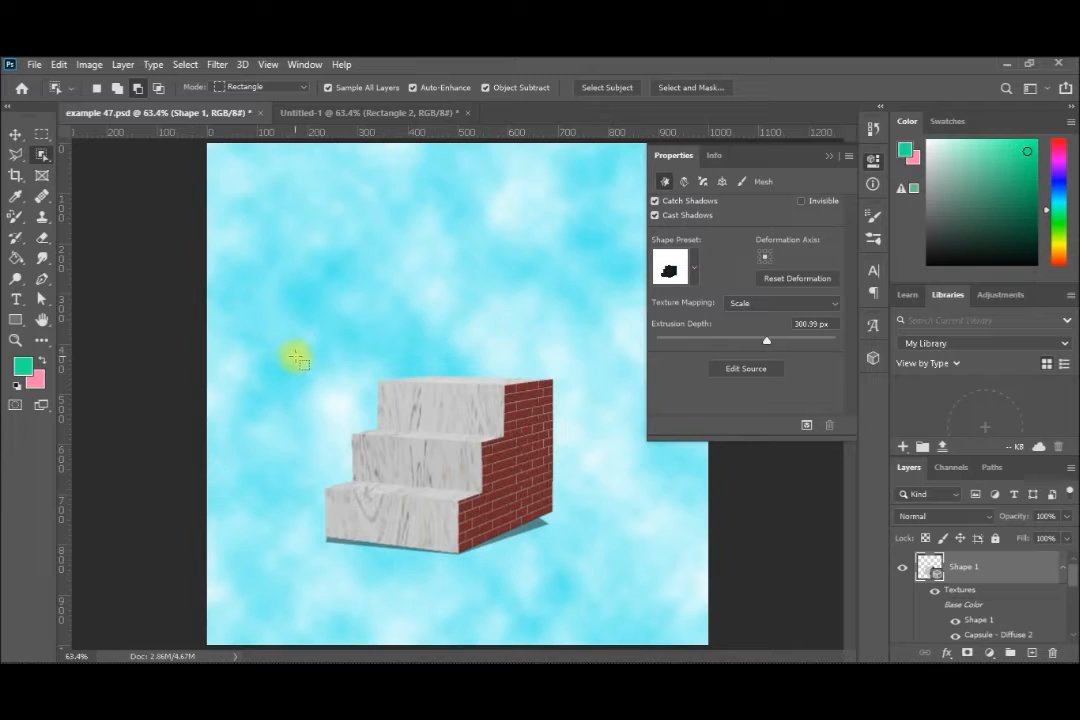
drag(293, 345, 603, 586)
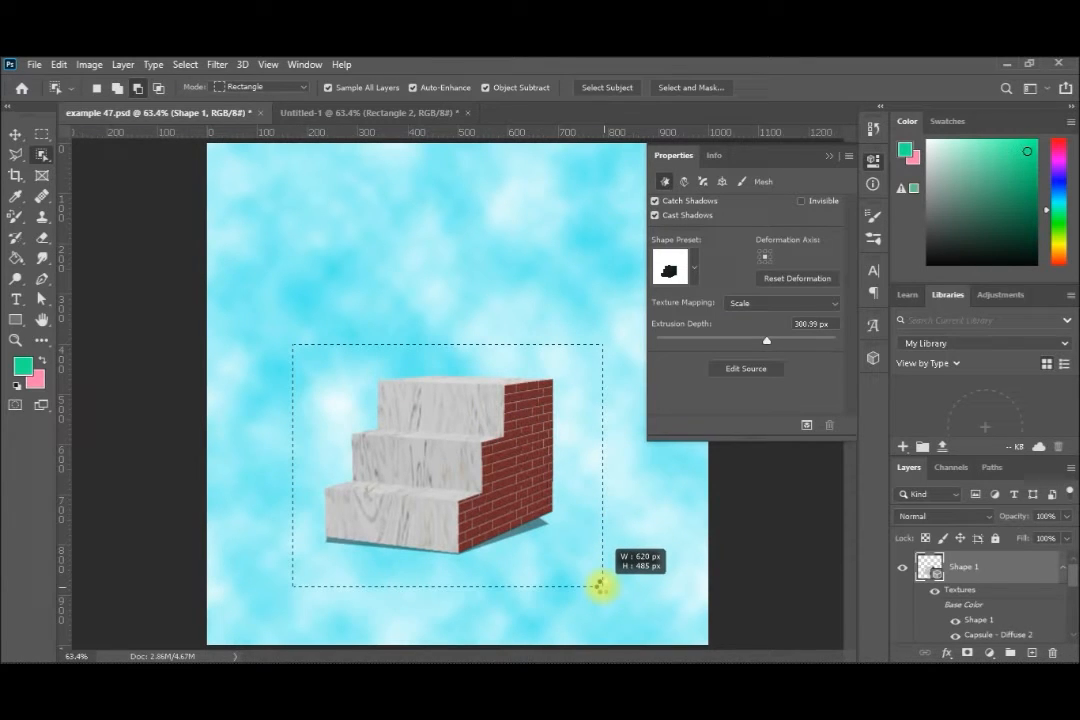
drag(601, 585, 600, 585)
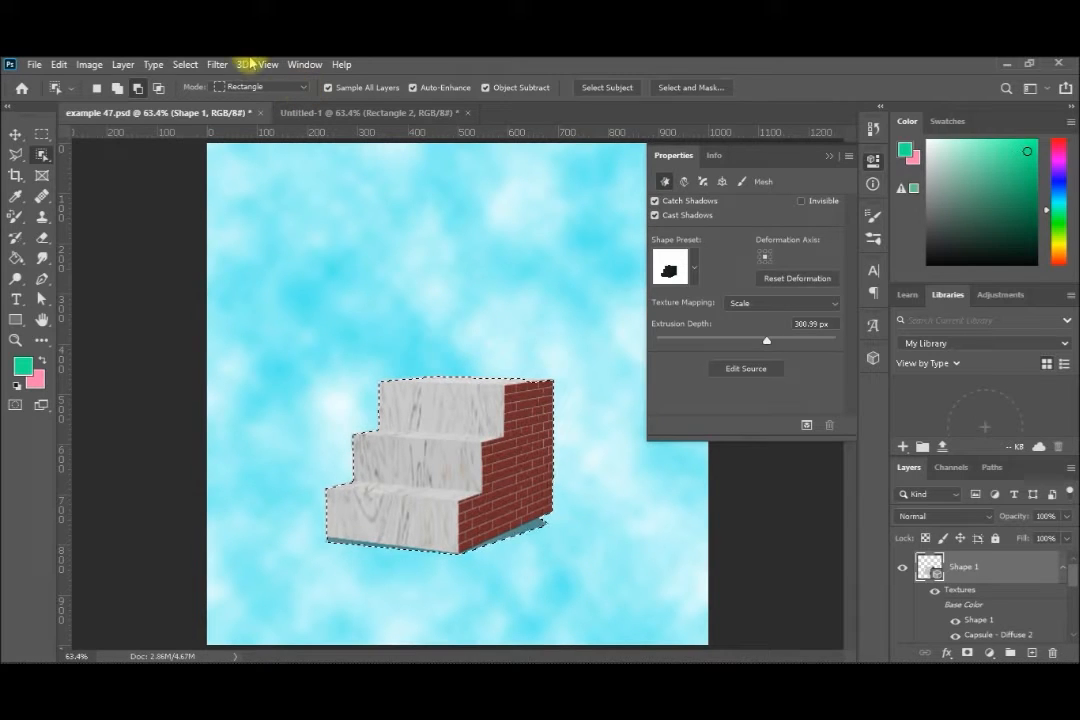
Copy the selected marble and brick staircase onto a new layer with Layer Via Copy.
click(124, 64)
mouse_move(188, 88)
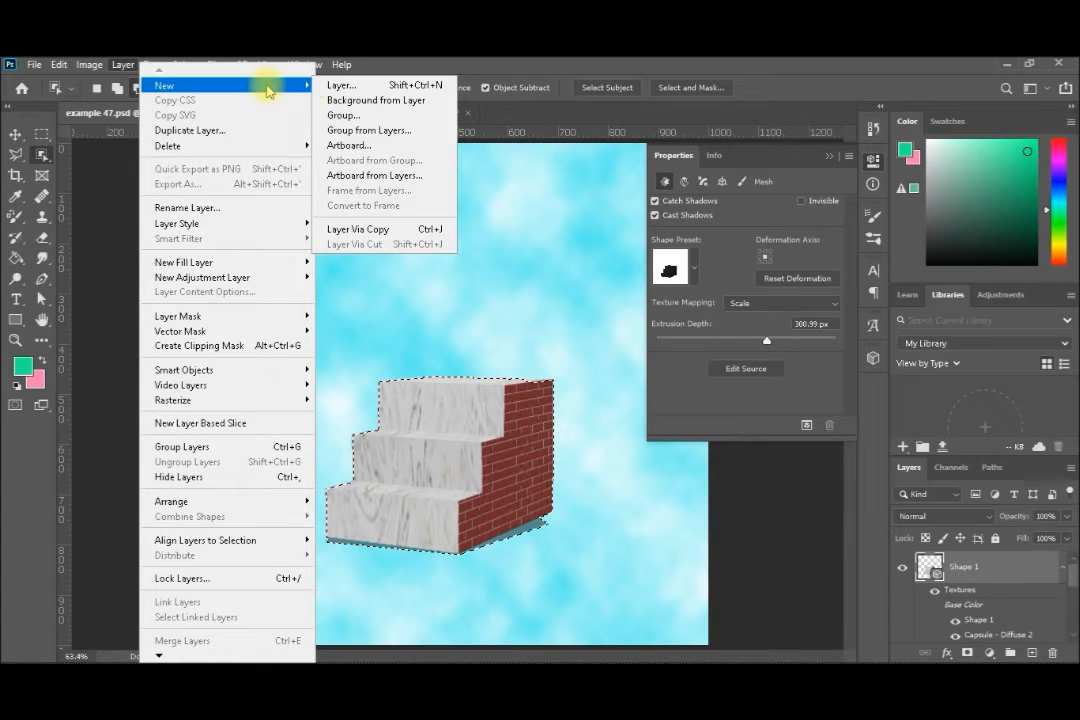
click(380, 232)
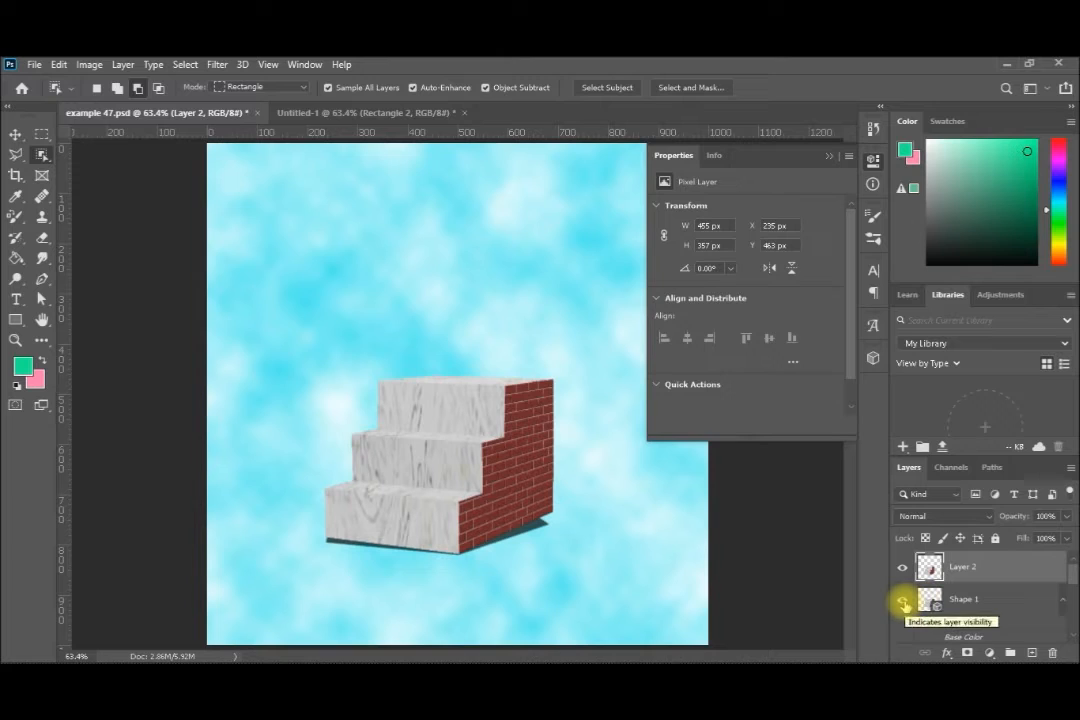
Hide and reshow the Shape 1 layer, and hide the copied staircase layer.
click(904, 601)
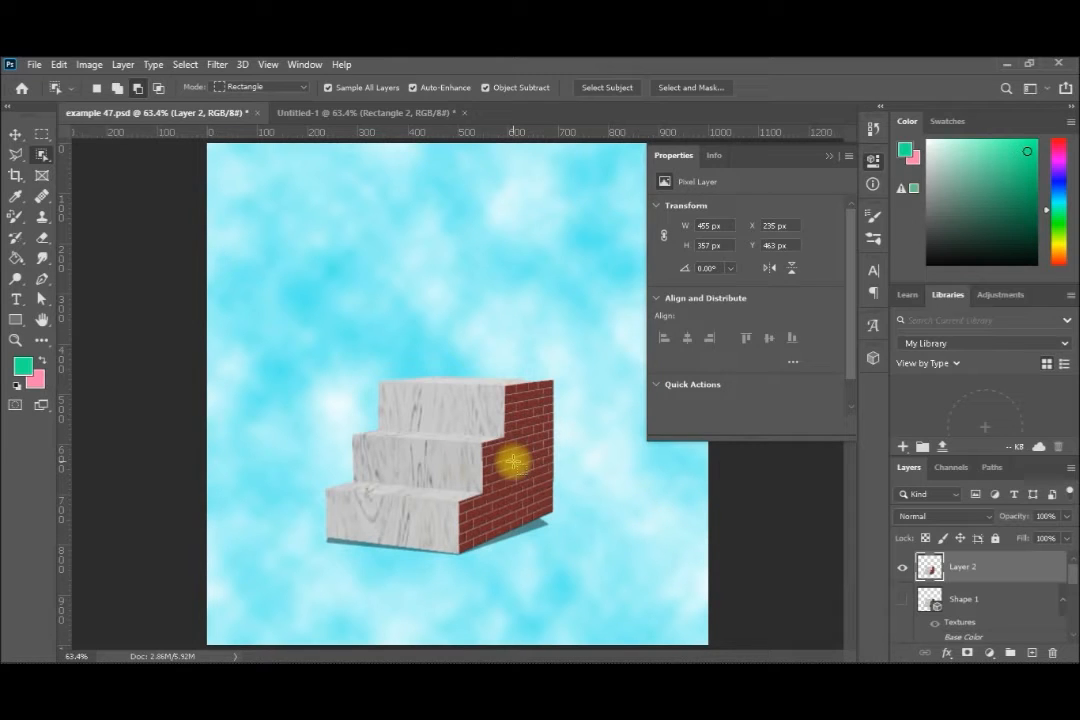
click(904, 601)
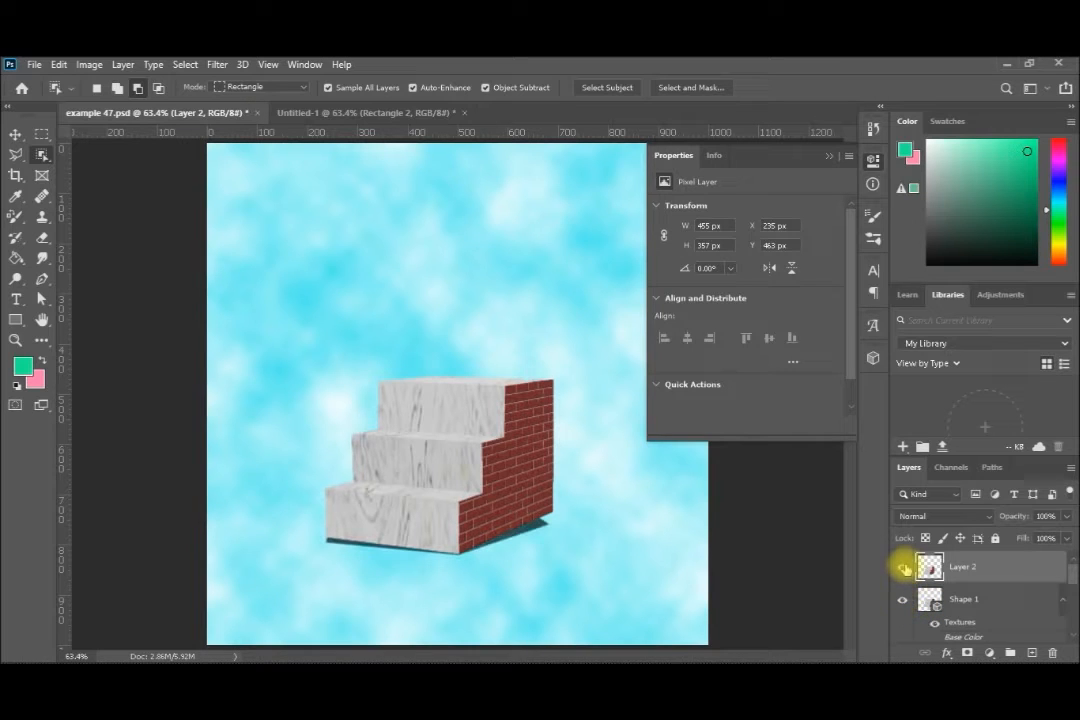
click(903, 567)
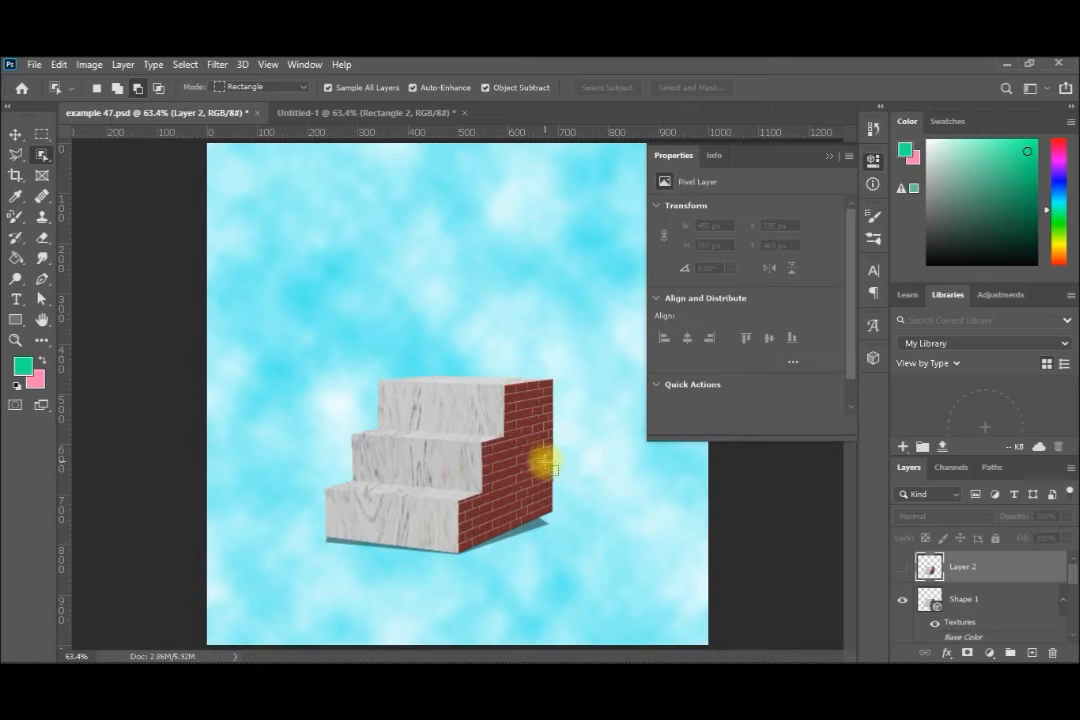
Rotate the 3D staircase of Shape 1 with the Move tool so its marble steps face more to the front.
click(15, 135)
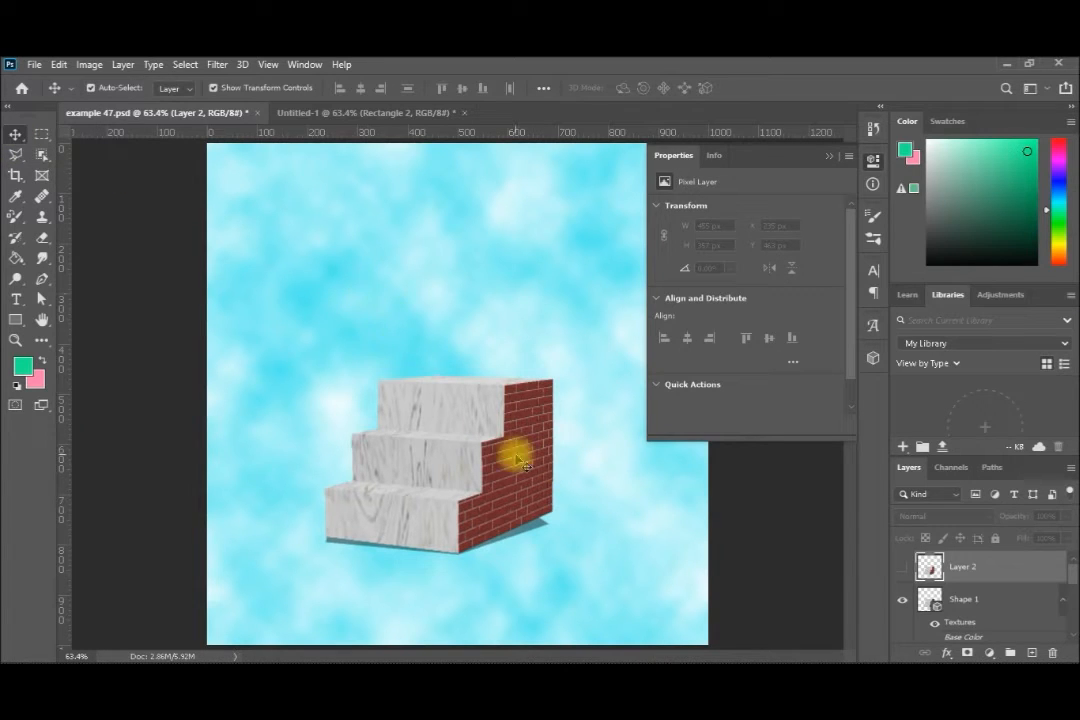
click(559, 466)
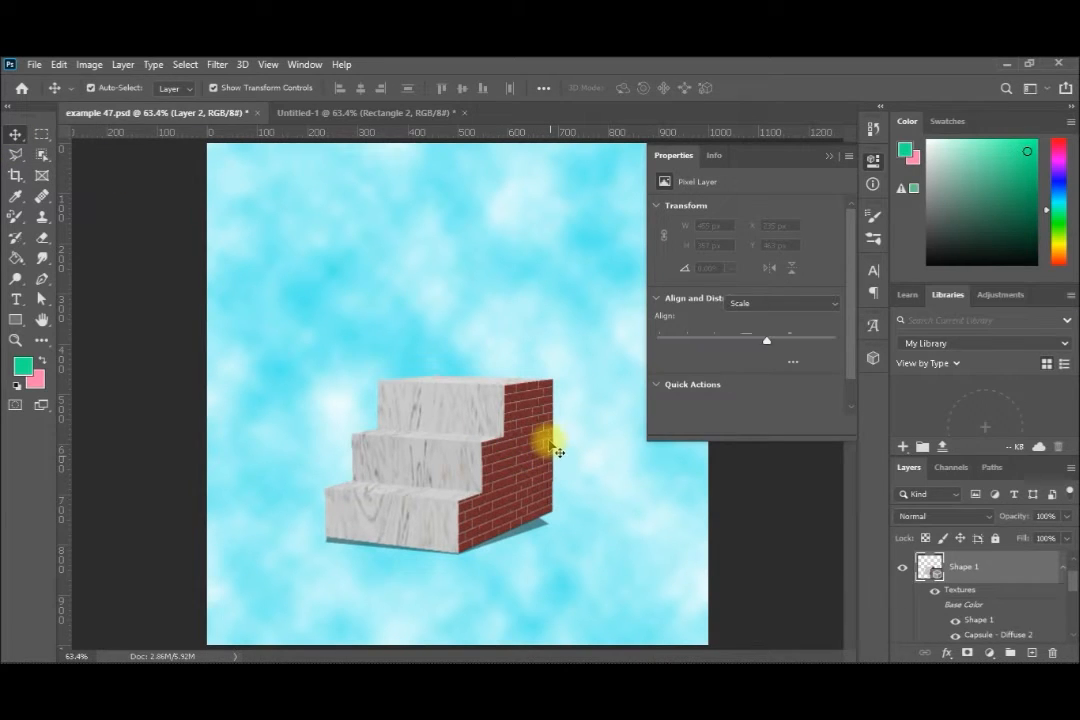
drag(549, 441, 490, 468)
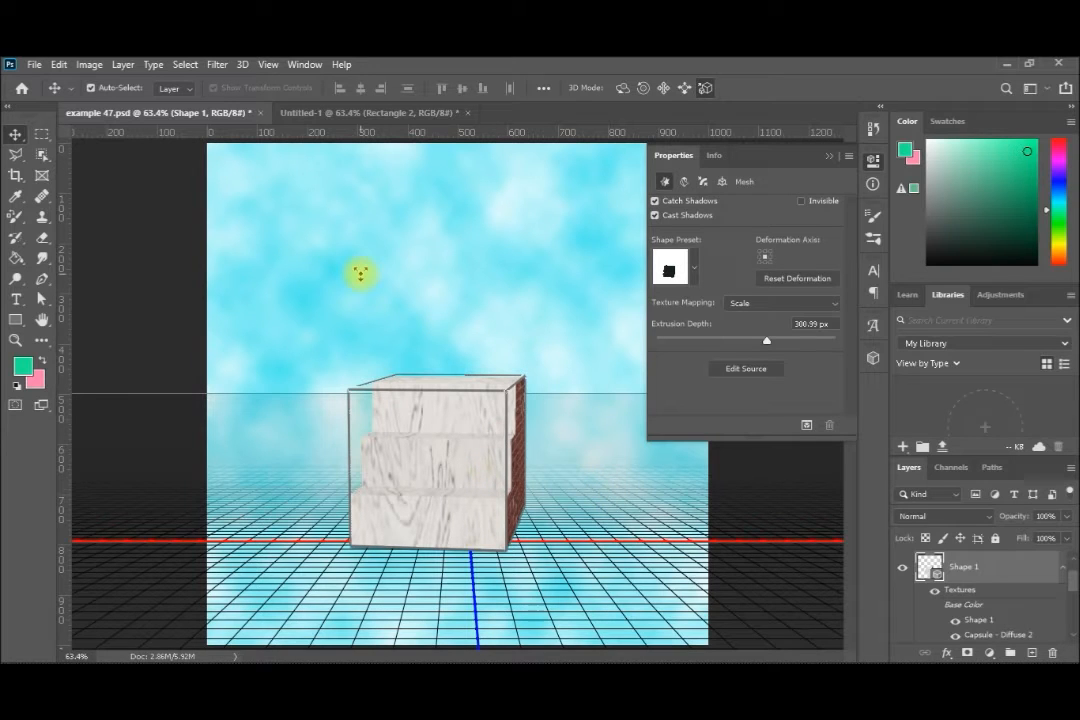
Select the rotated staircase with the Object Selection tool, using a marquee of about 473 × 426 px.
click(41, 157)
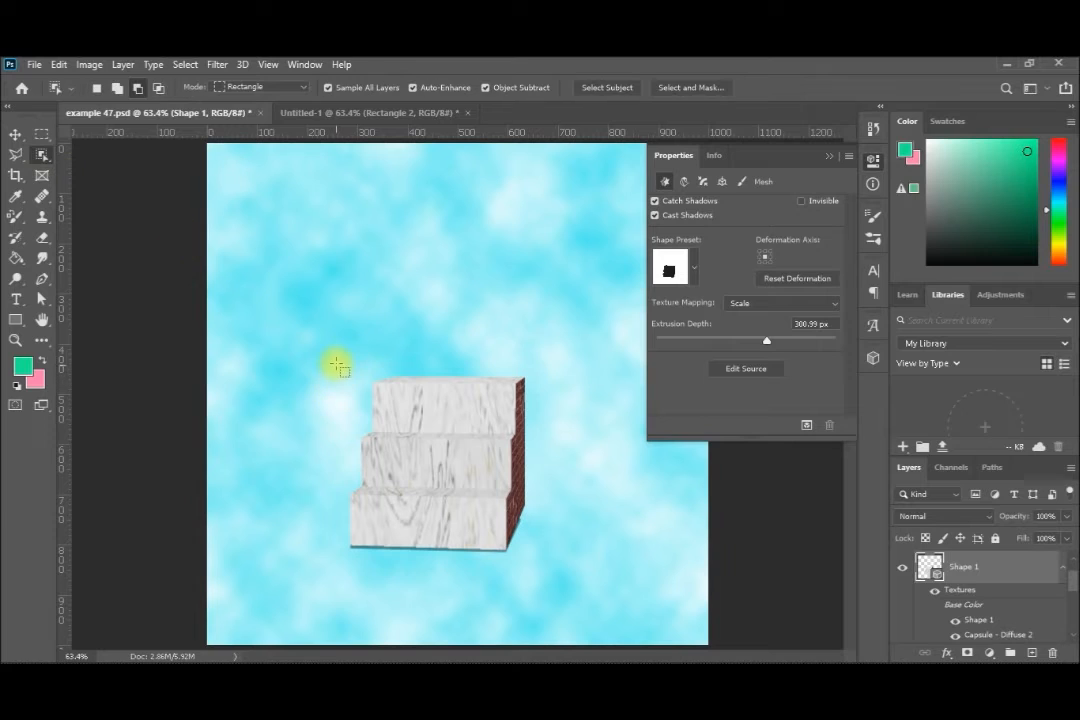
drag(335, 364, 570, 577)
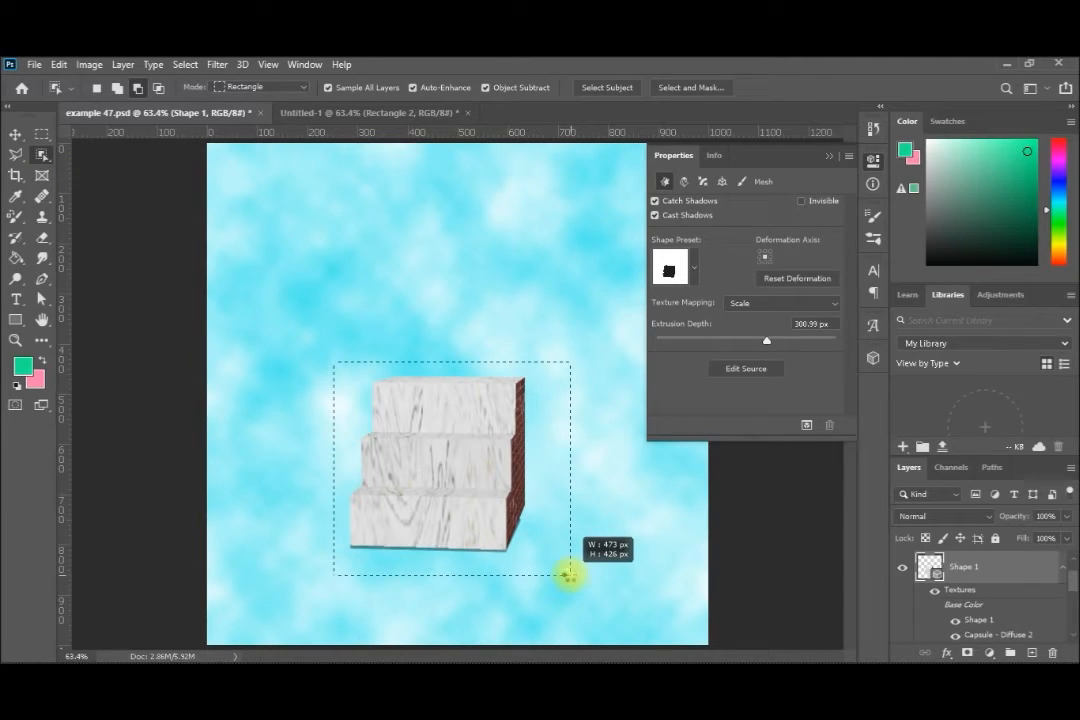
drag(568, 573, 570, 574)
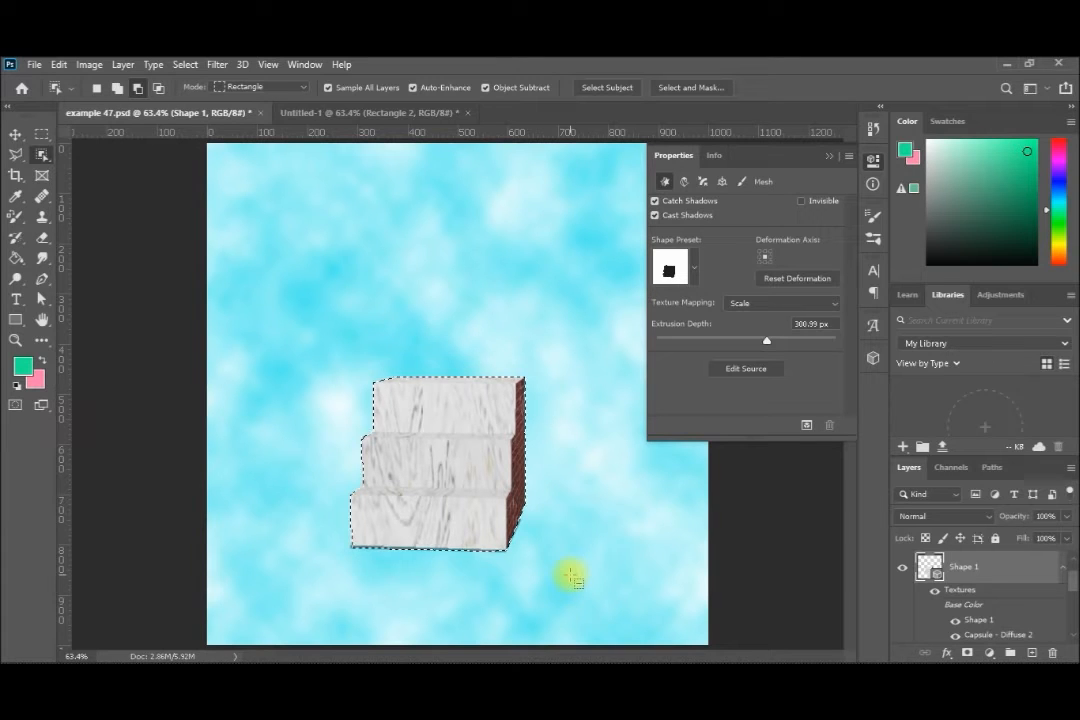
Copy the rotated staircase onto a new layer with Layer Via Copy, and hide both Shape 1 and the new layer.
click(123, 64)
mouse_move(160, 86)
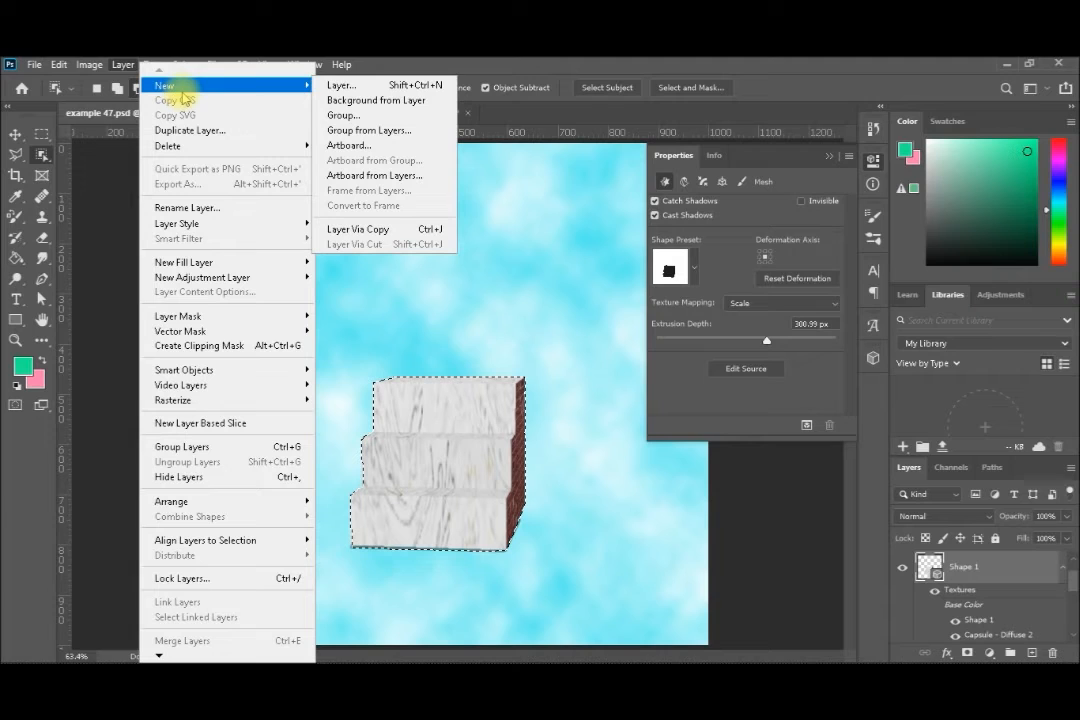
click(390, 228)
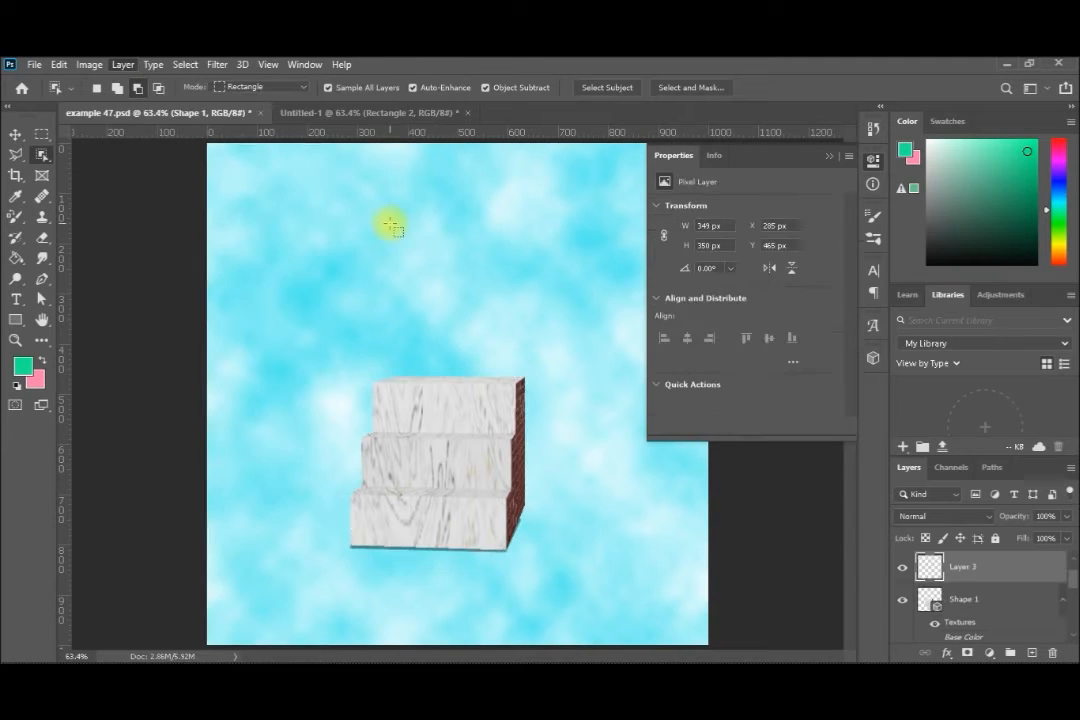
click(903, 604)
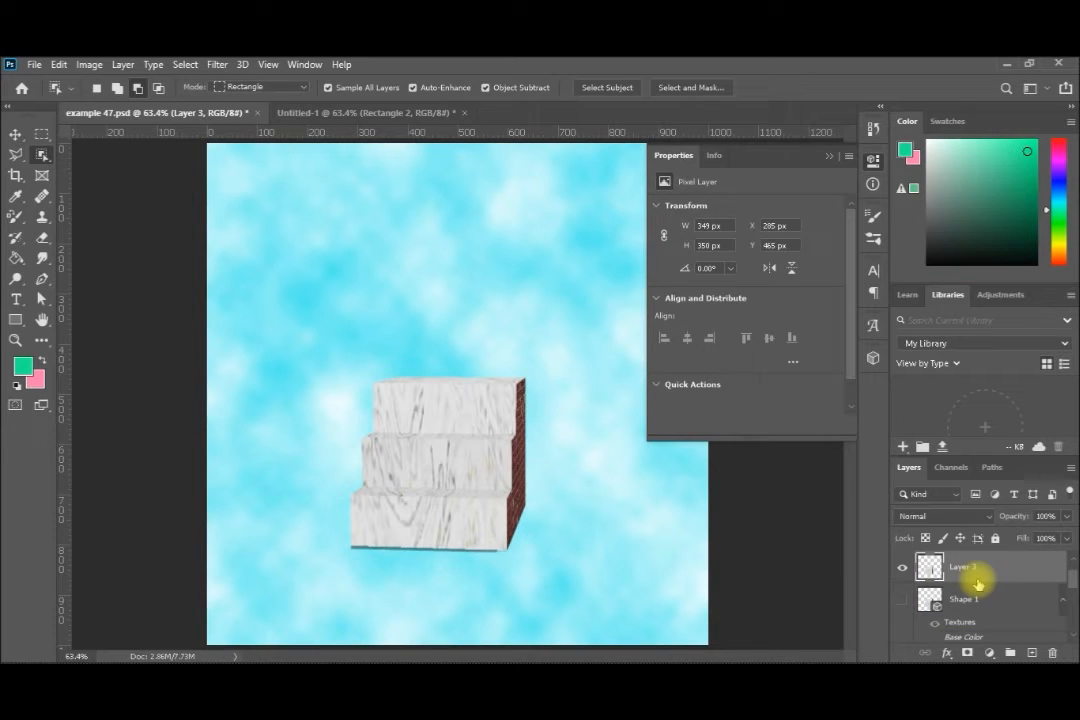
click(904, 571)
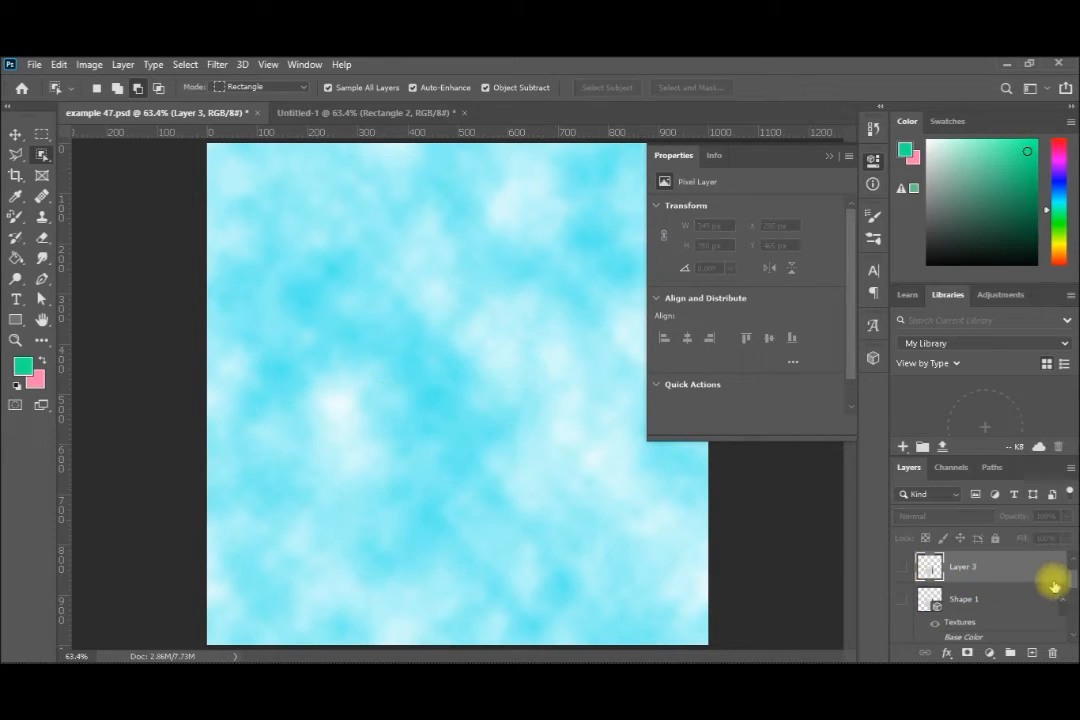
Show and hide the Layer 2 staircase copy, and make the Layer 3 staircase copy visible.
scroll(1070, 578, up, 1)
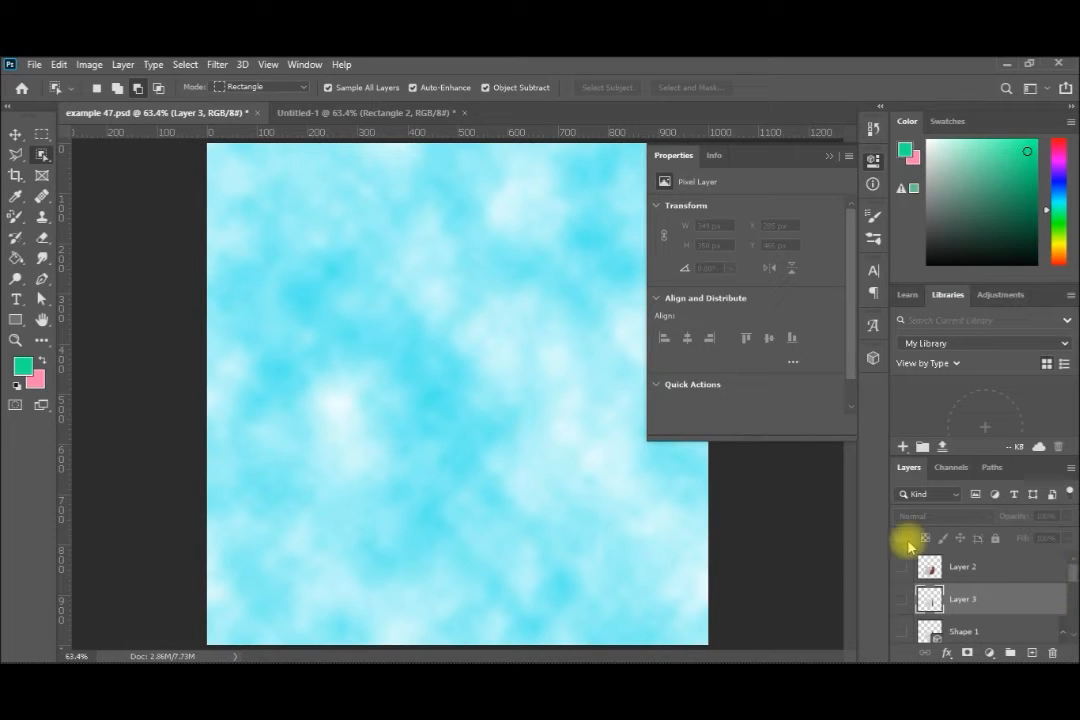
click(904, 567)
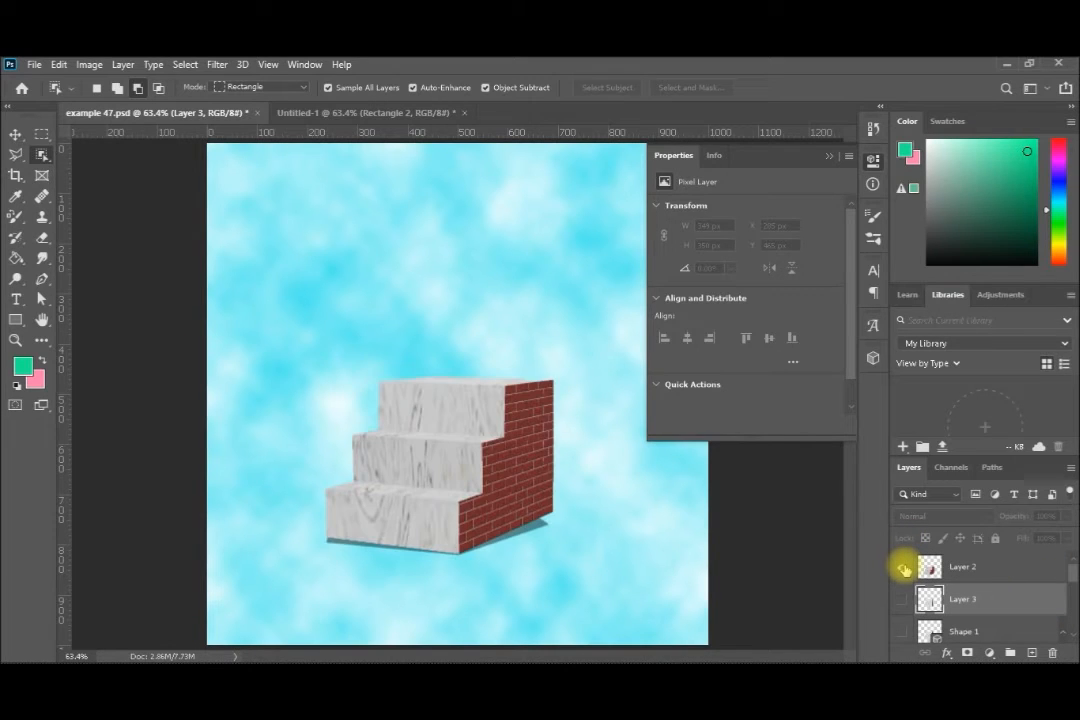
click(904, 569)
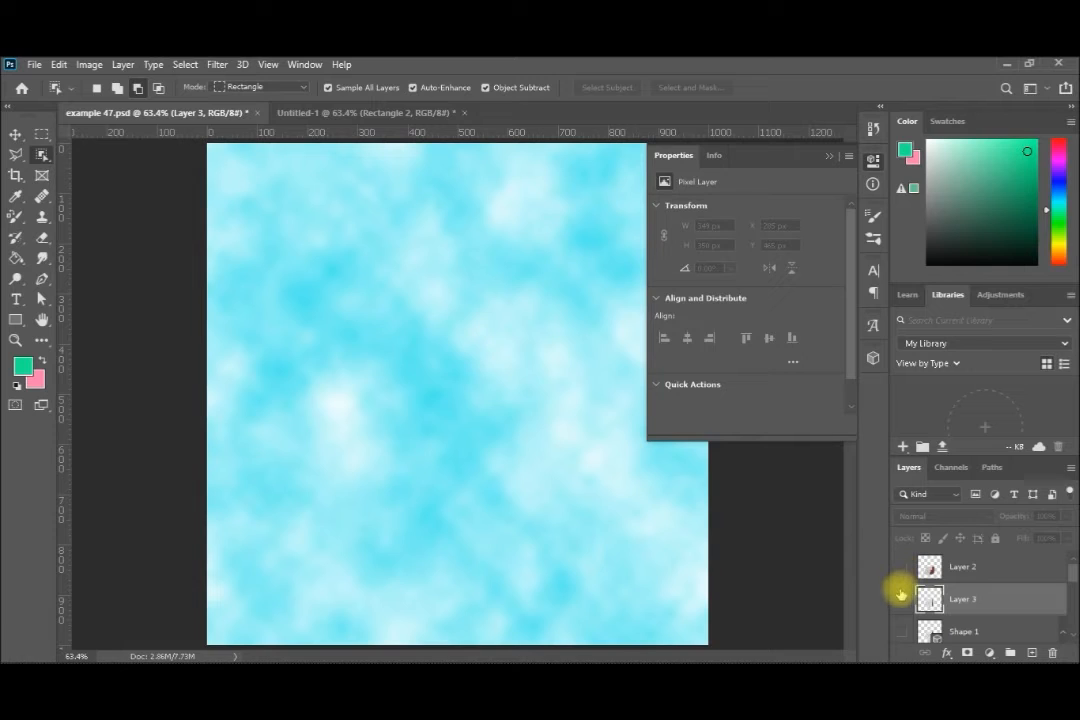
click(902, 600)
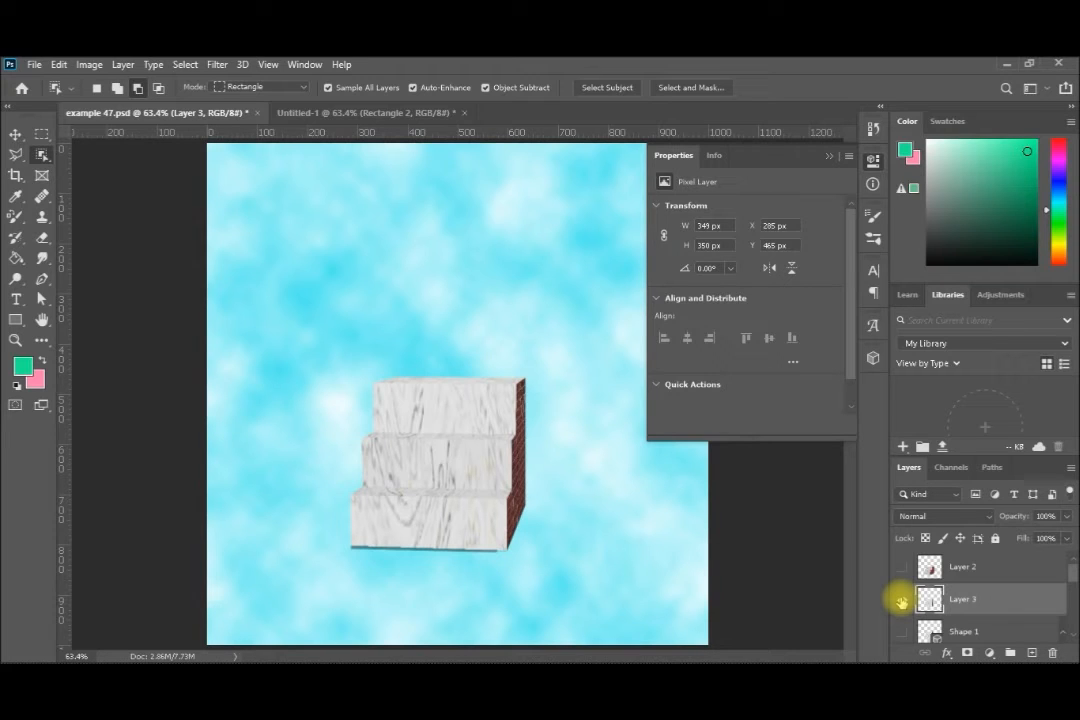
click(901, 601)
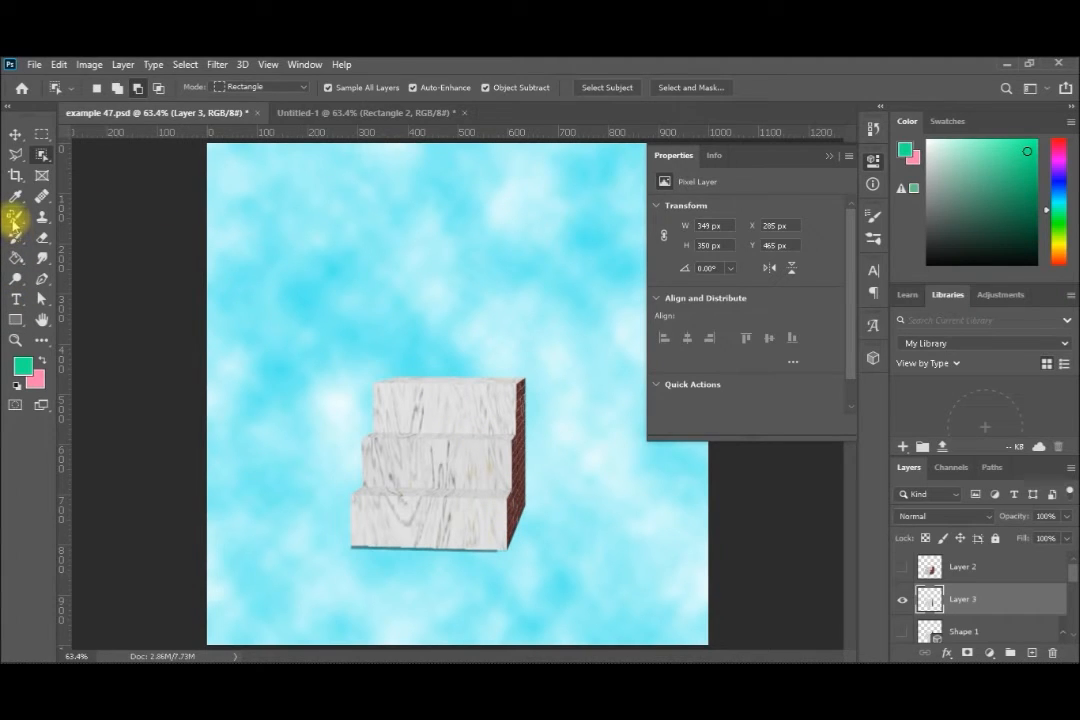
Sample the marble's light grey with the Color Replacement tool and try Replace Color hue shifts of +124 and -1 on Layer 3.
click(14, 220)
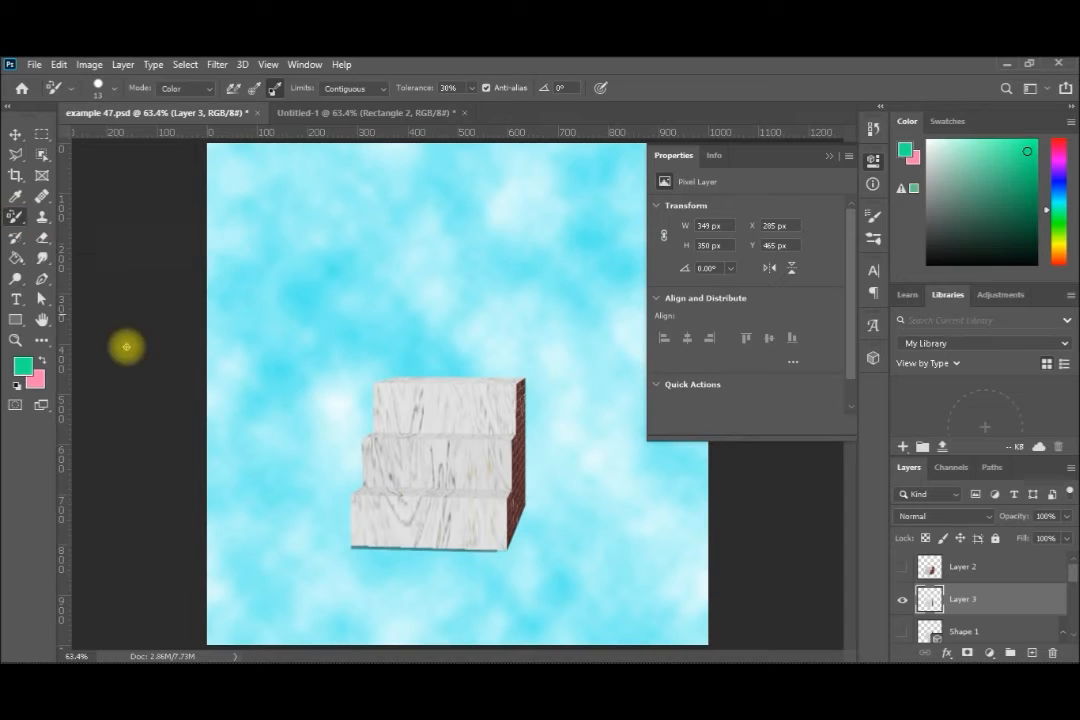
alt+click(410, 408)
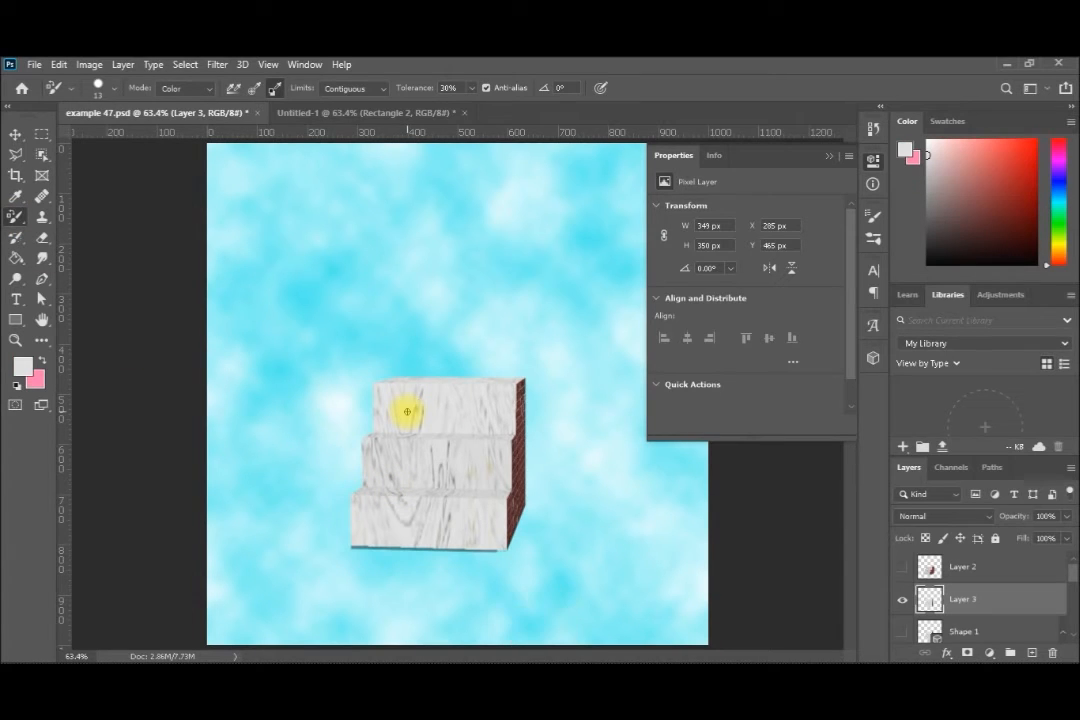
click(89, 64)
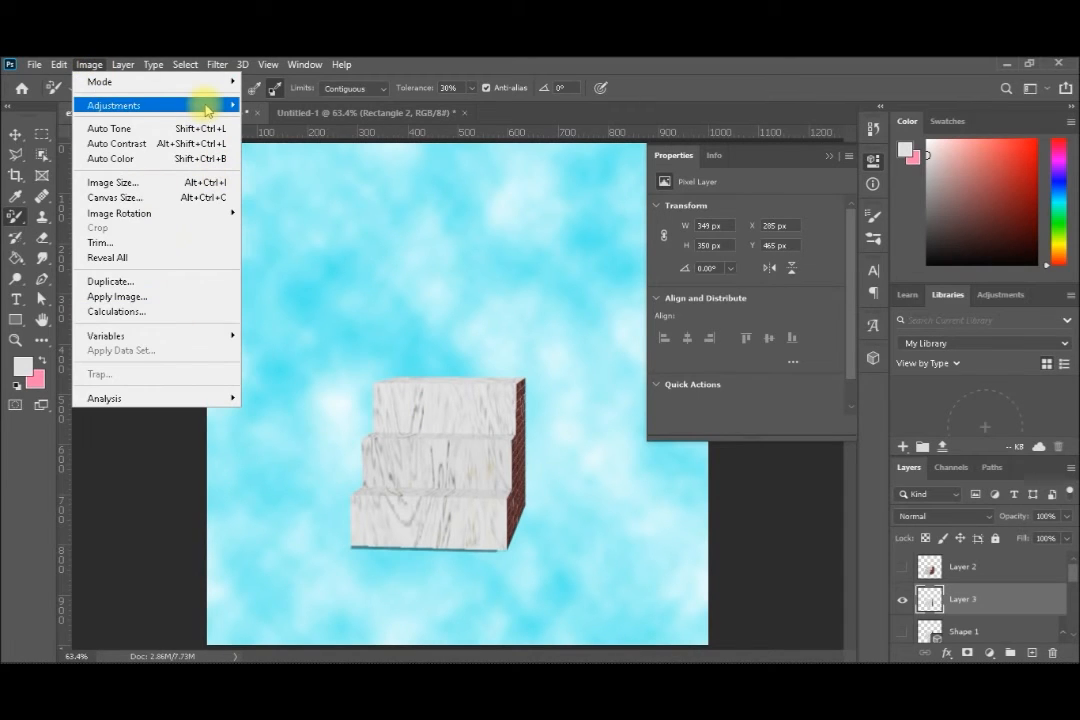
mouse_move(207, 110)
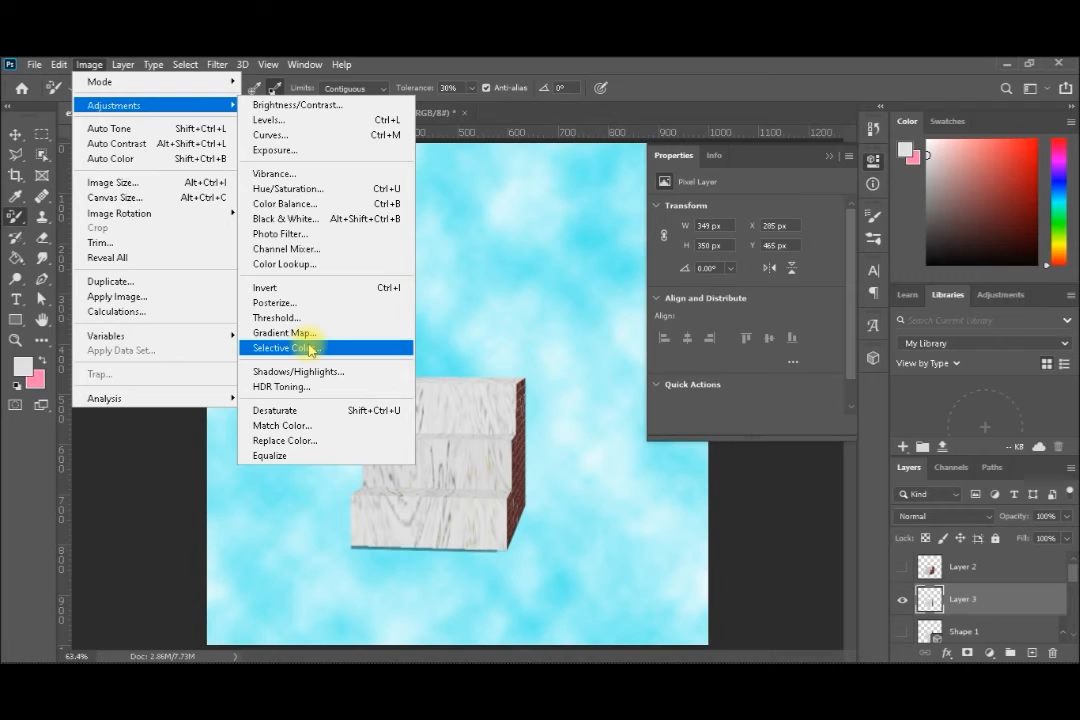
click(301, 440)
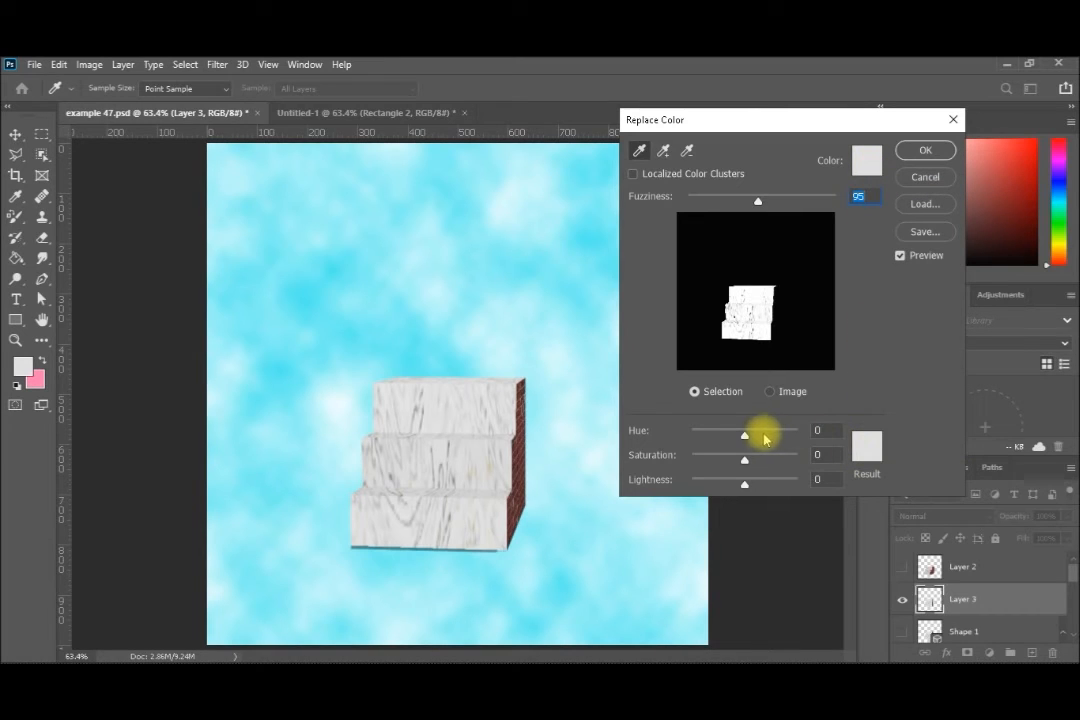
drag(746, 440, 785, 443)
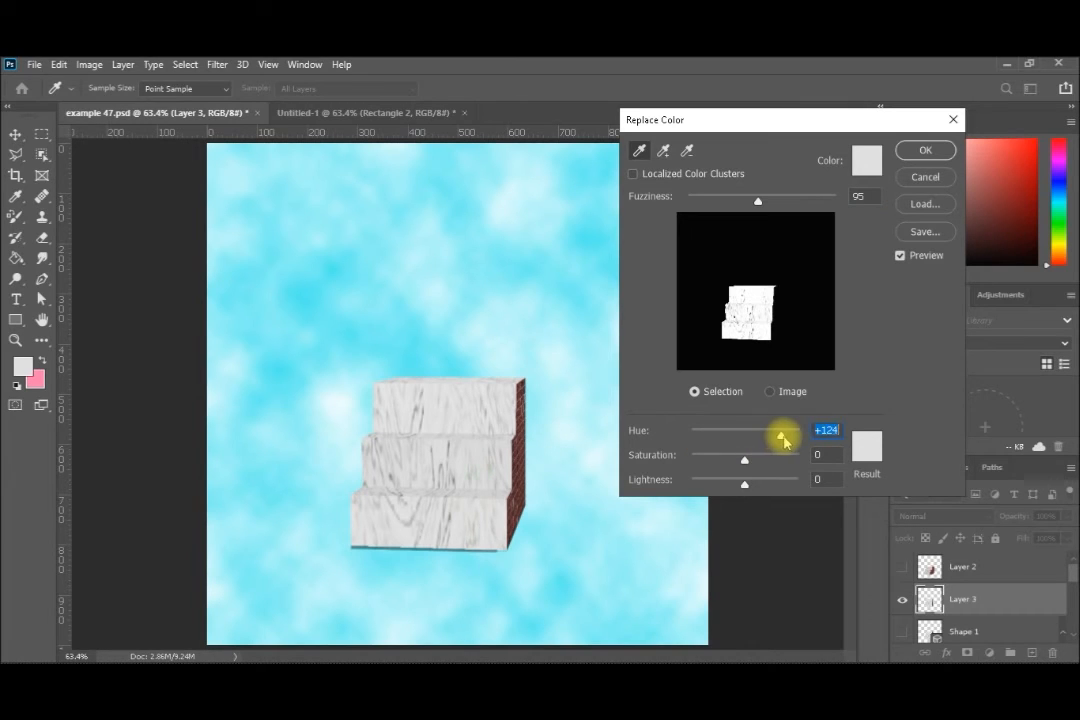
drag(736, 435, 745, 440)
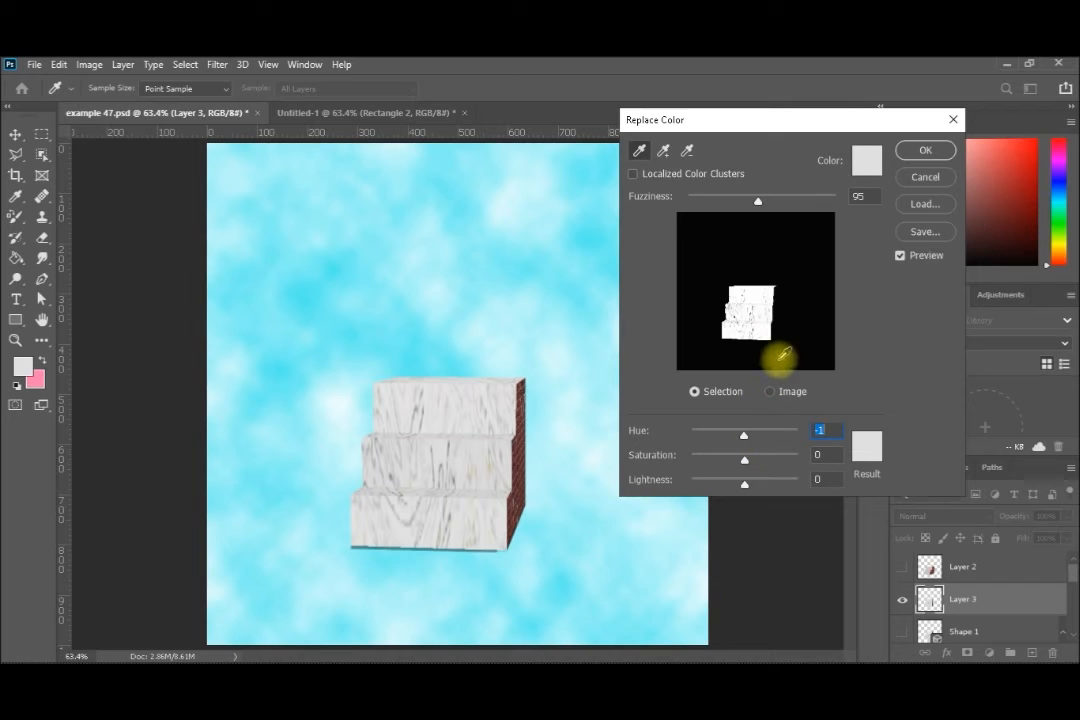
Try to replace blue 1f1ddf with red on Layer 3, and cancel Replace Color.
click(862, 170)
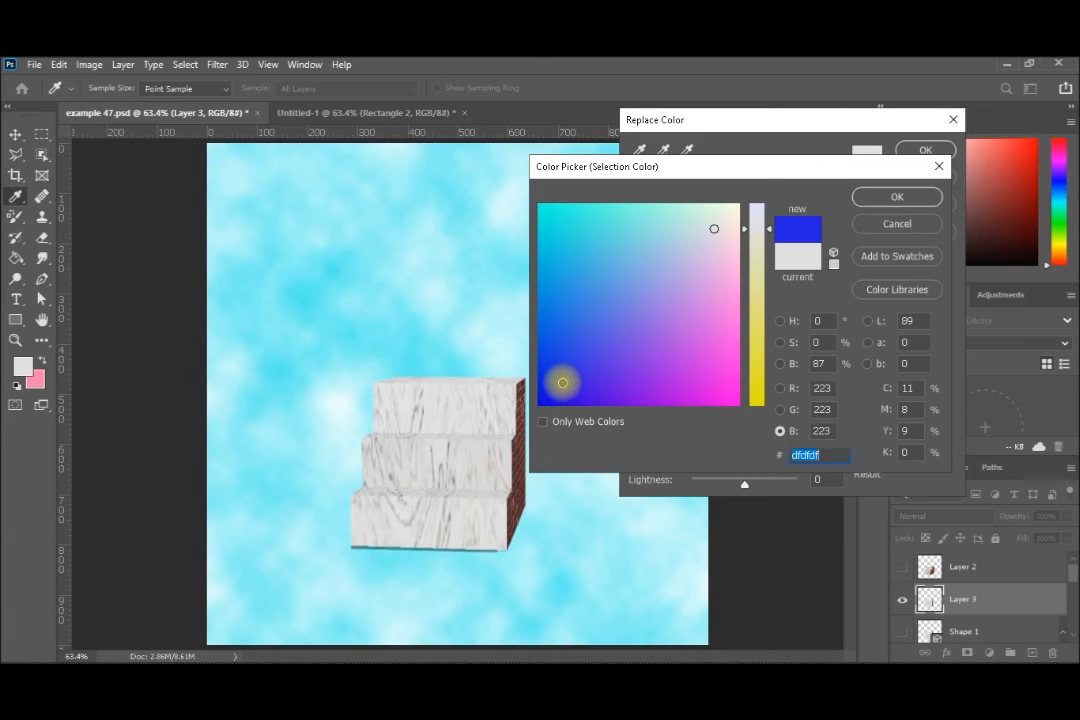
click(561, 382)
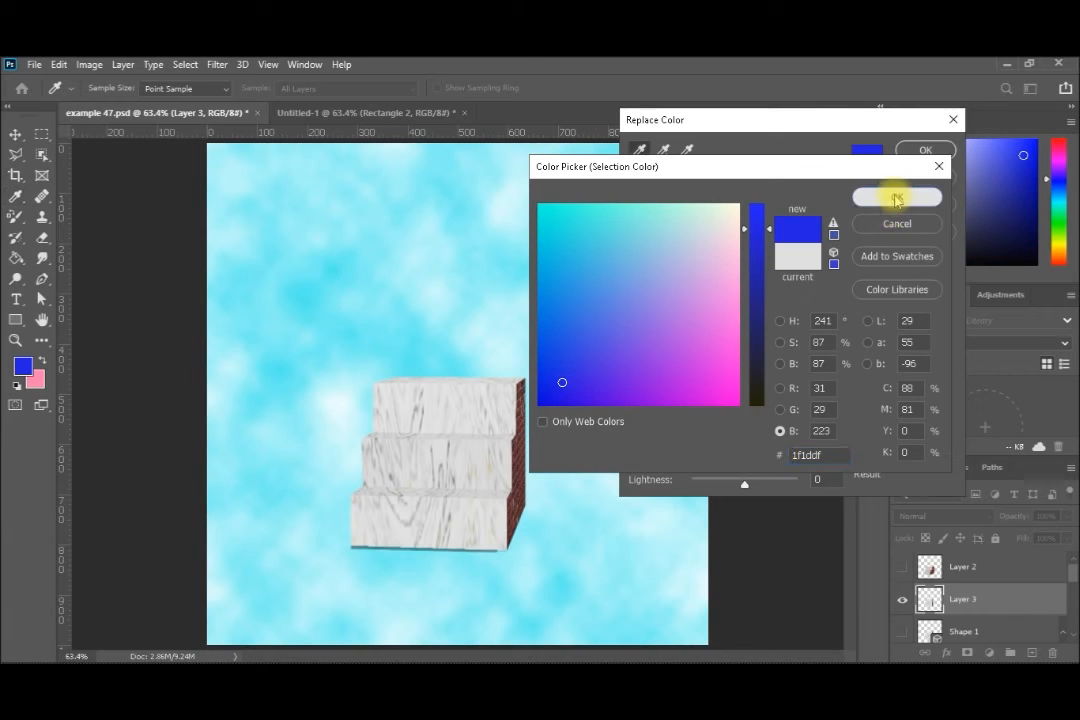
click(892, 198)
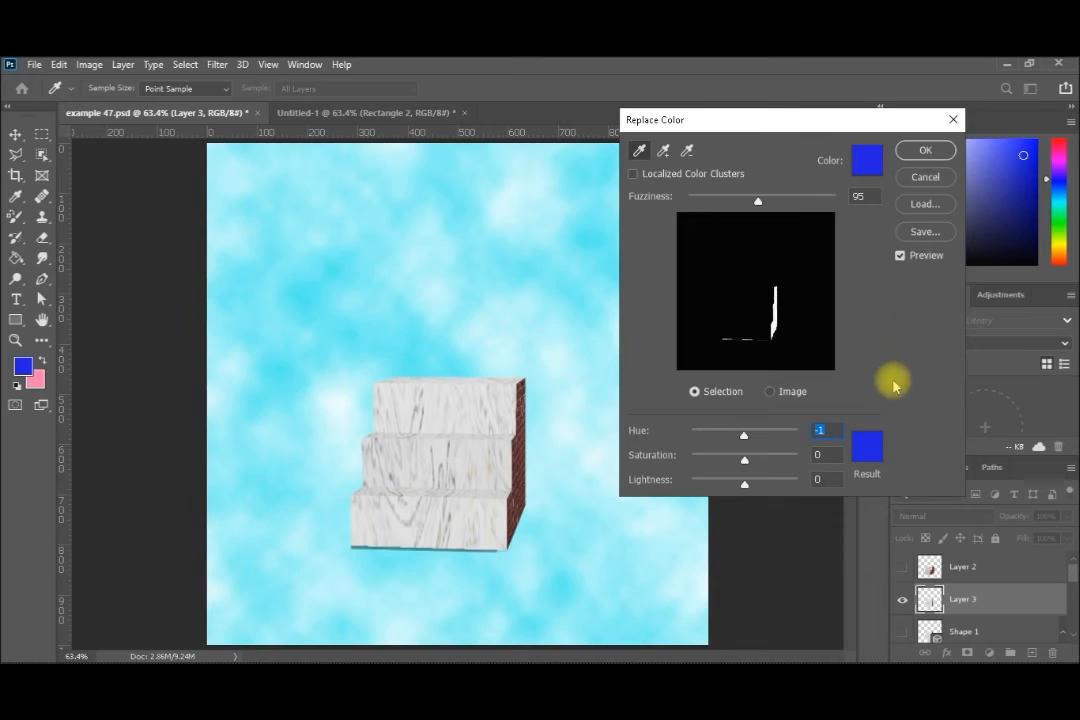
click(879, 441)
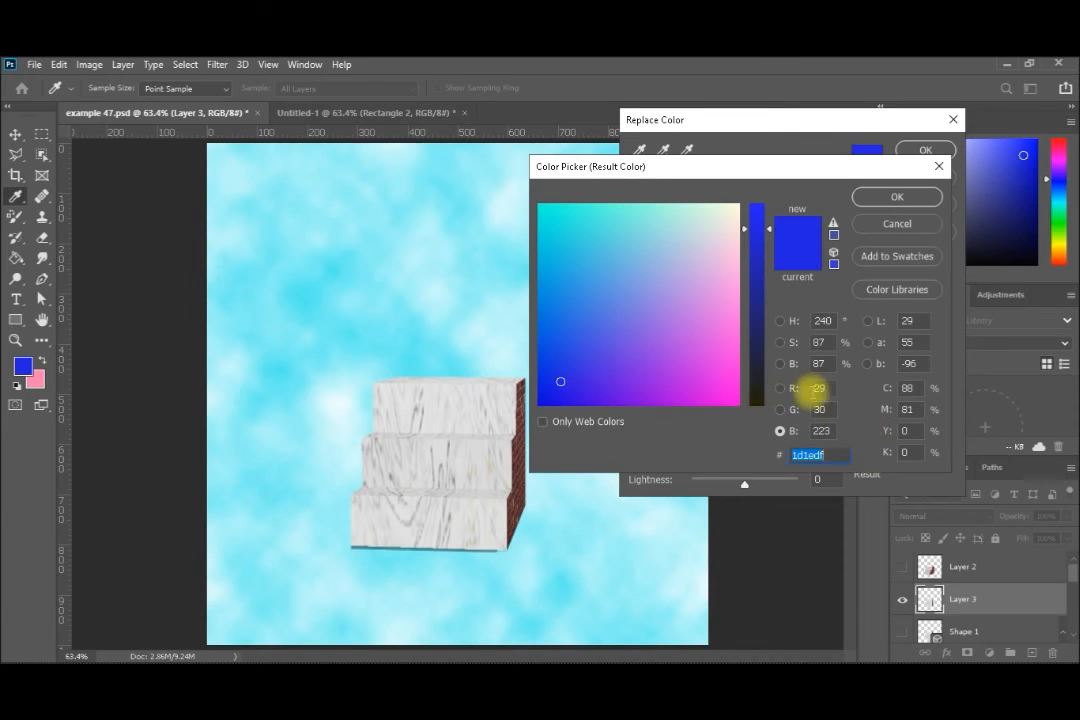
click(707, 388)
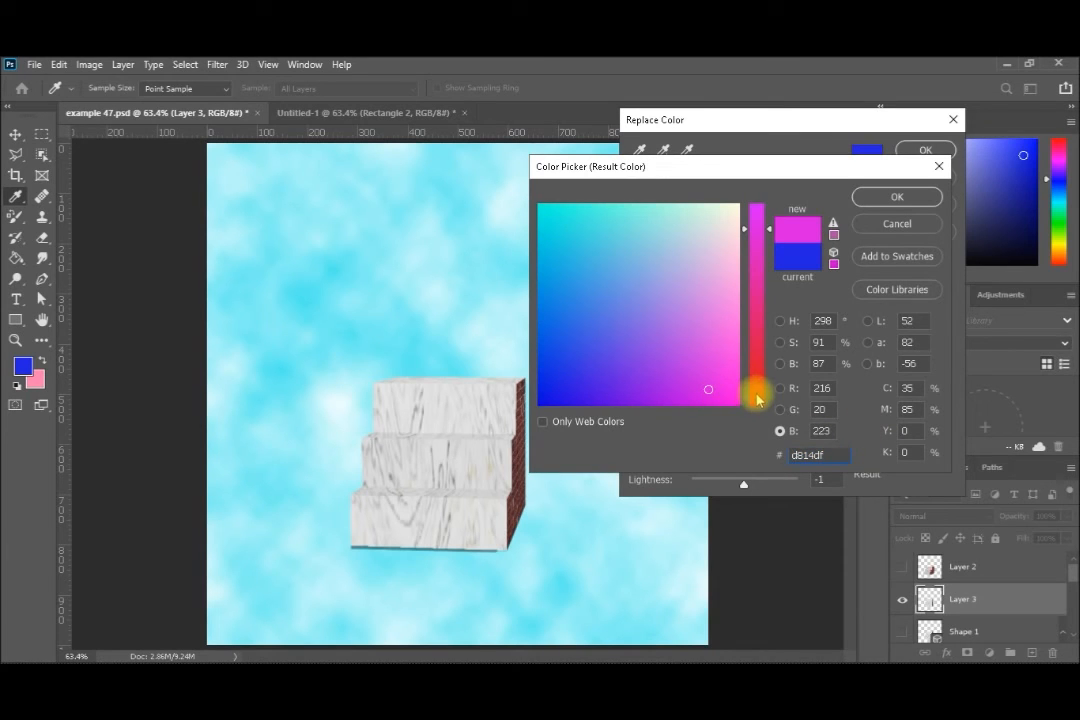
click(757, 396)
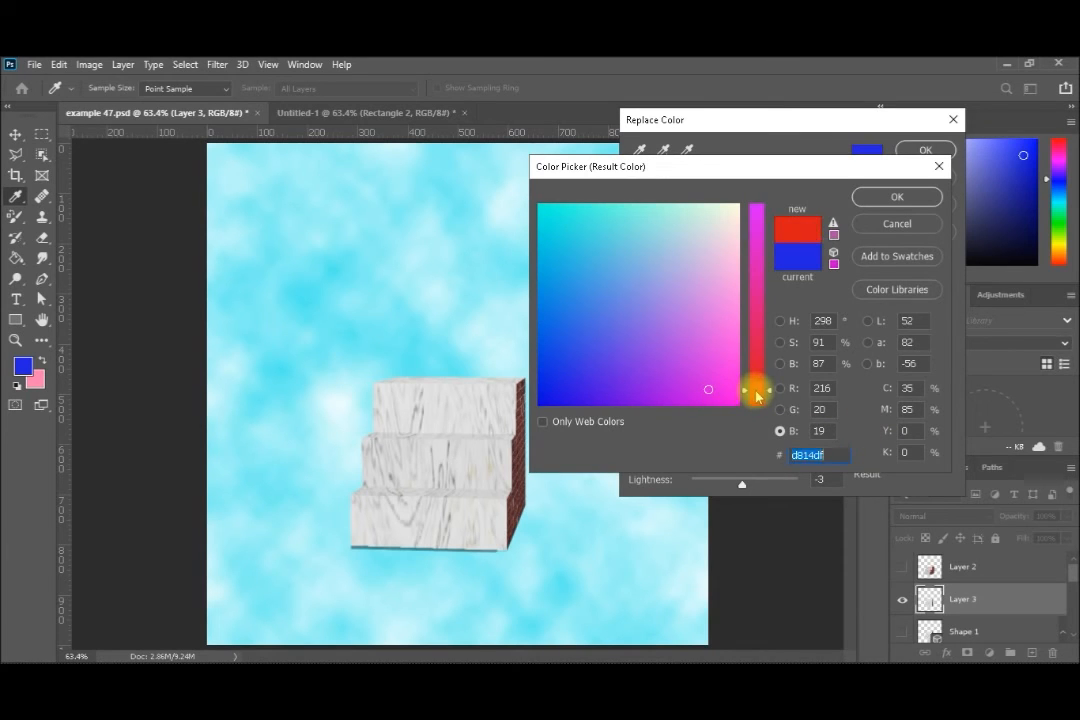
click(872, 200)
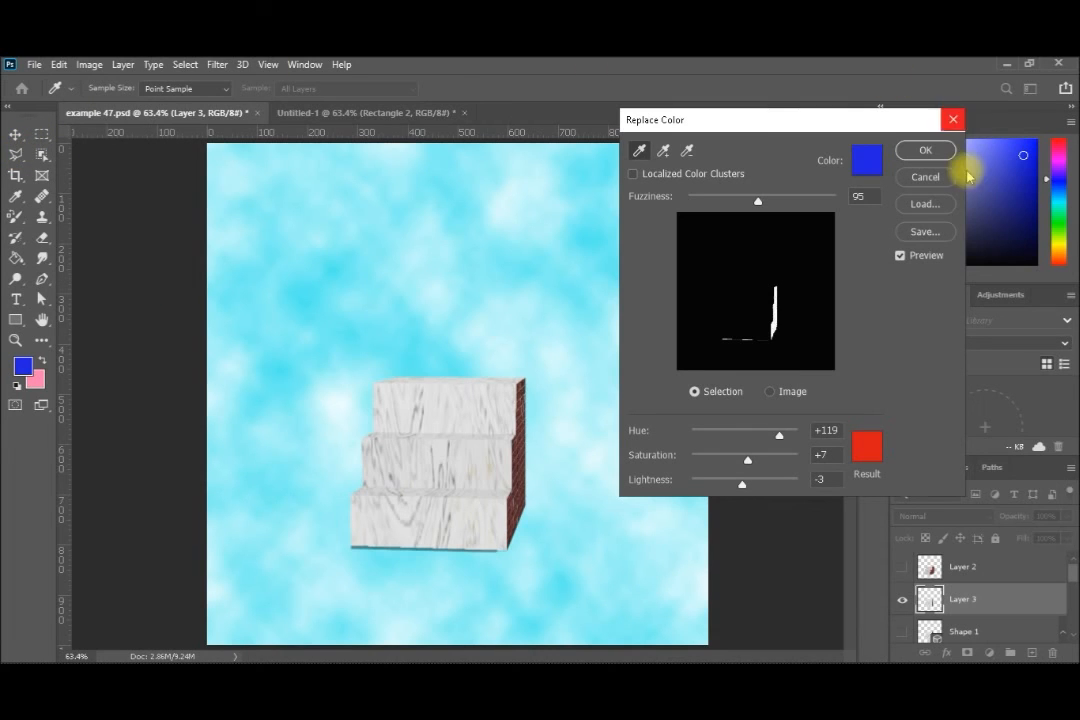
click(925, 177)
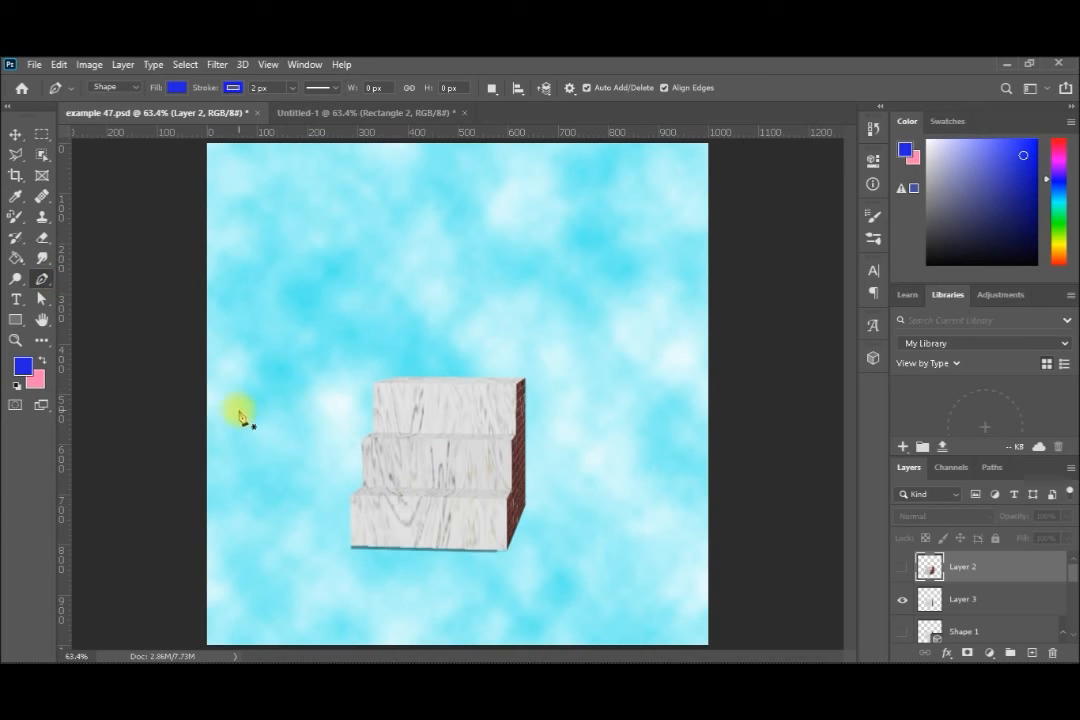
Draw a closed four-sided blue Pen shape of about 298 × 96 px over the middle step's front face.
click(363, 439)
click(513, 443)
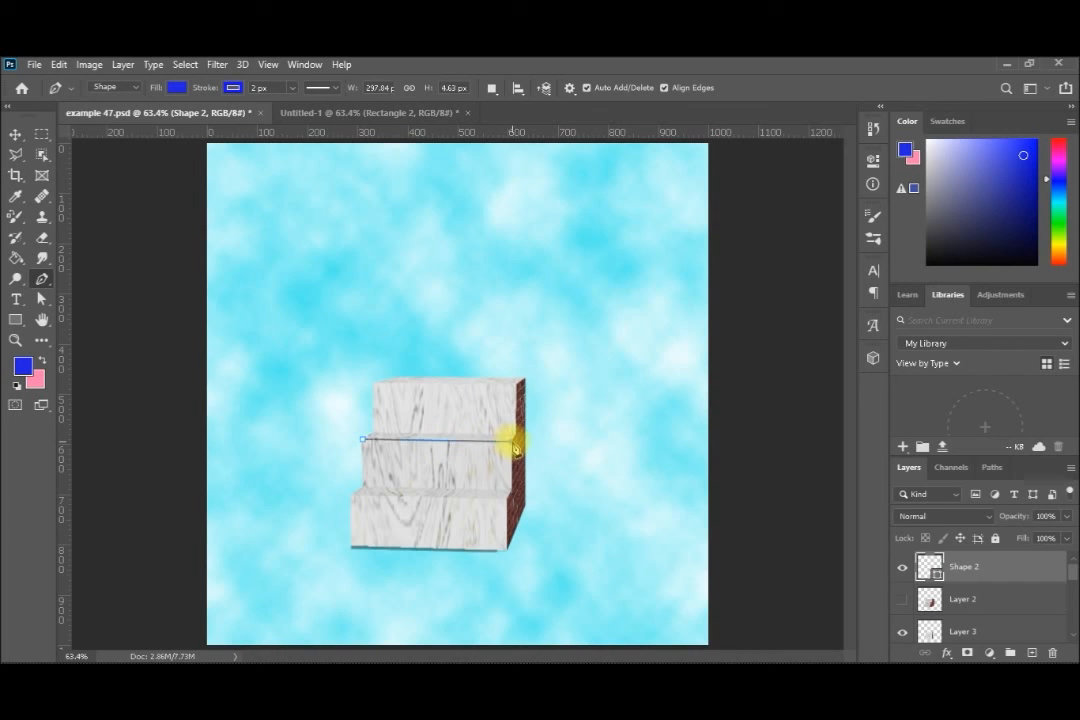
click(513, 489)
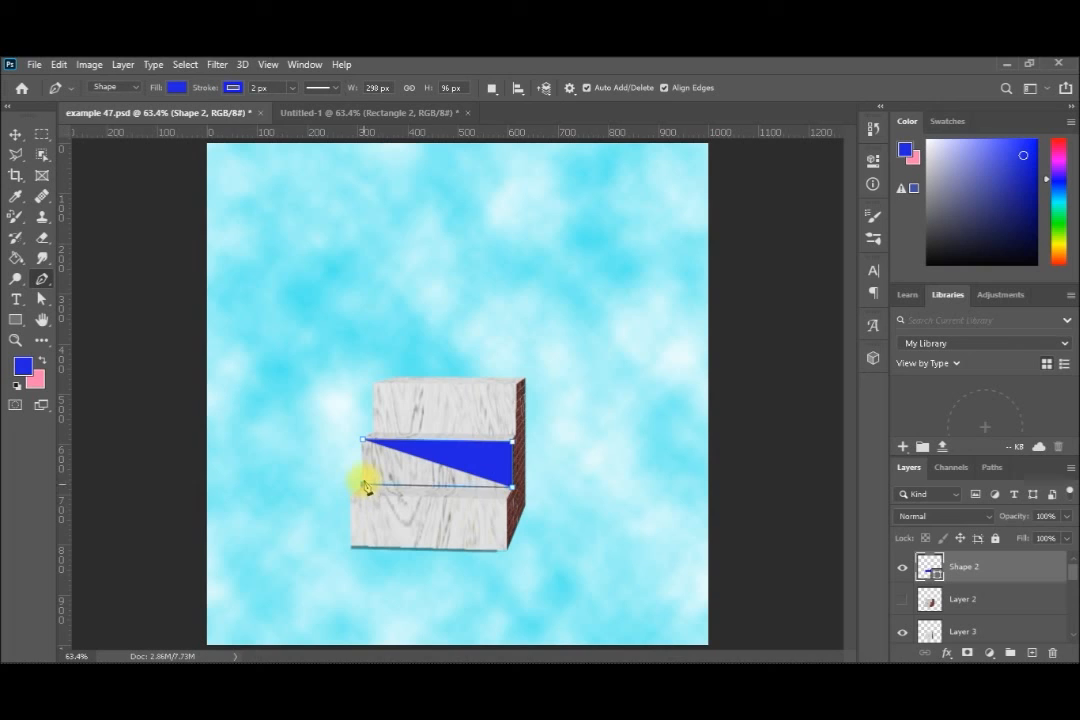
click(363, 487)
click(364, 443)
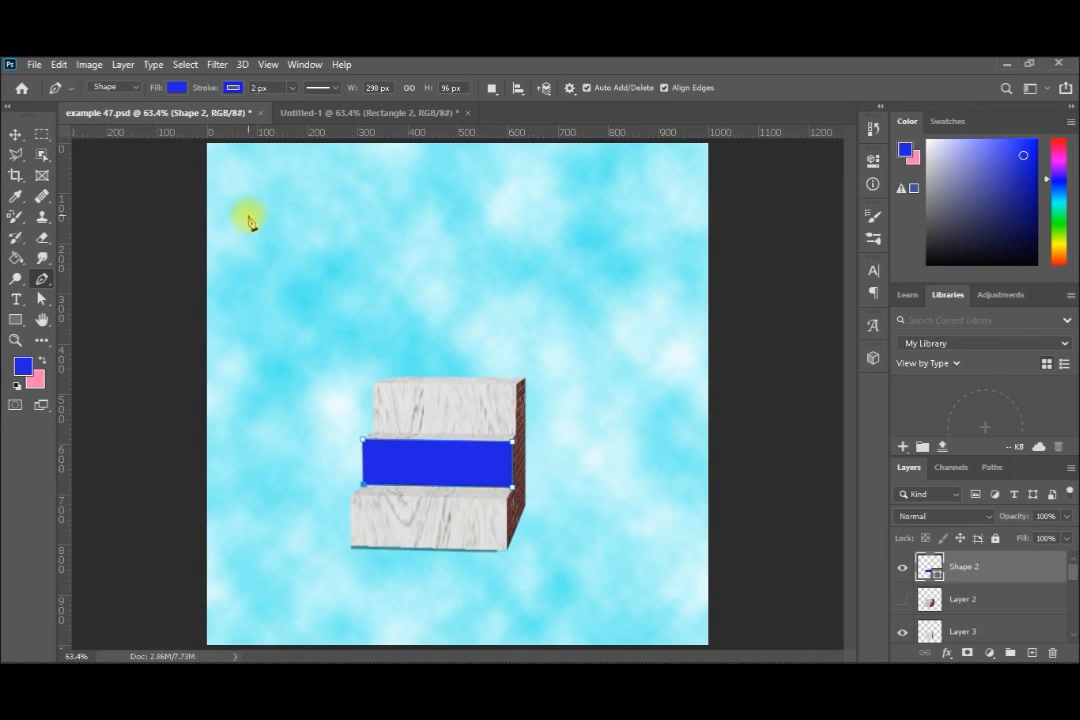
Try red and the Yellow Mums pattern as the middle step shape's fill, and apply a grey woven pattern instead.
click(177, 89)
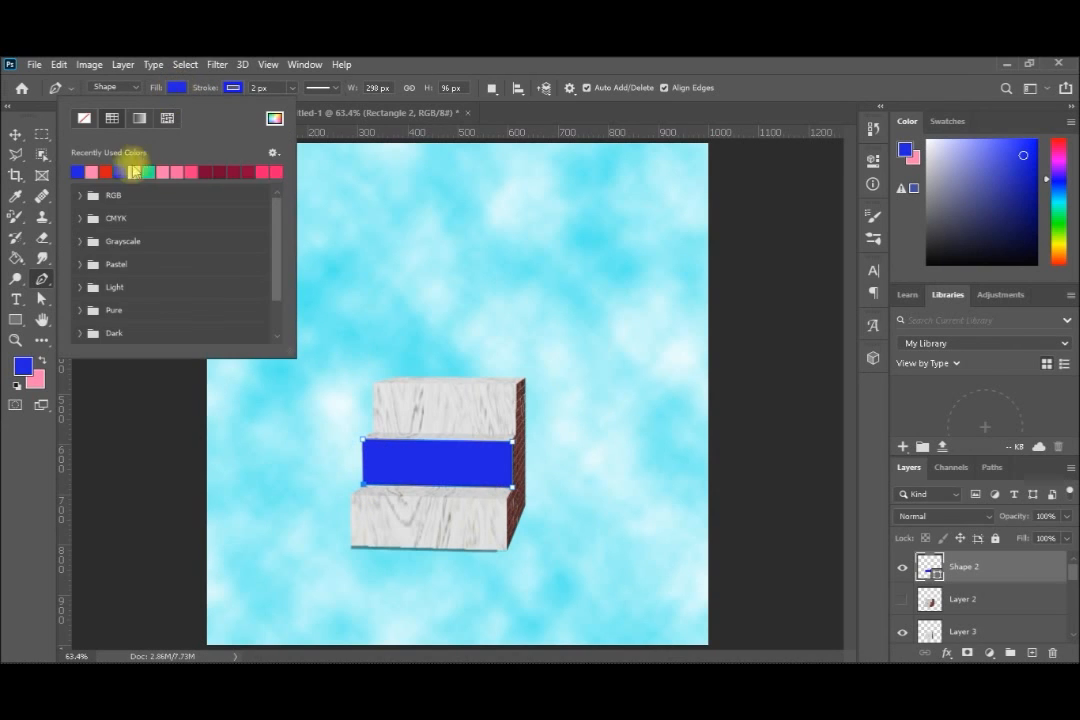
click(95, 171)
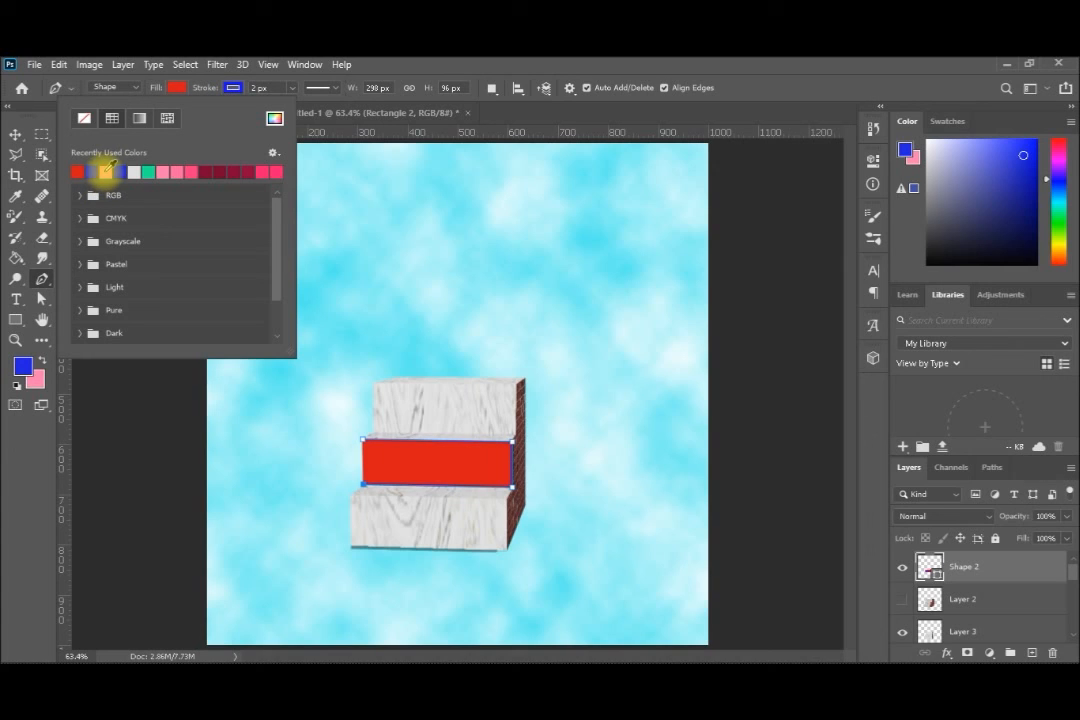
click(170, 119)
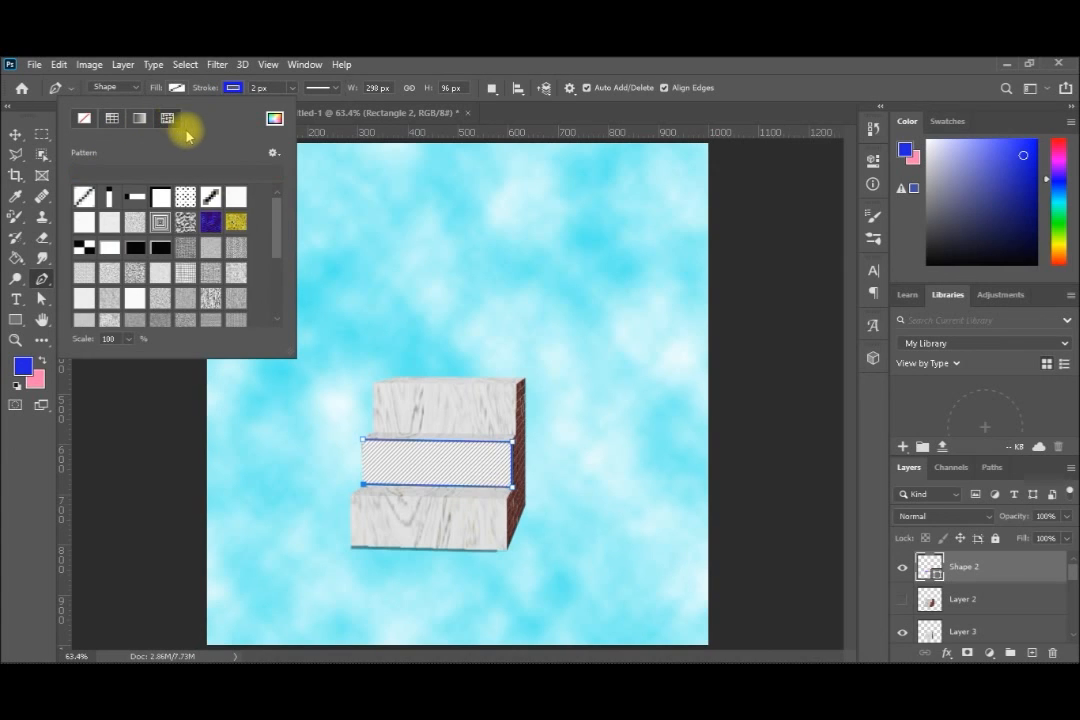
click(239, 222)
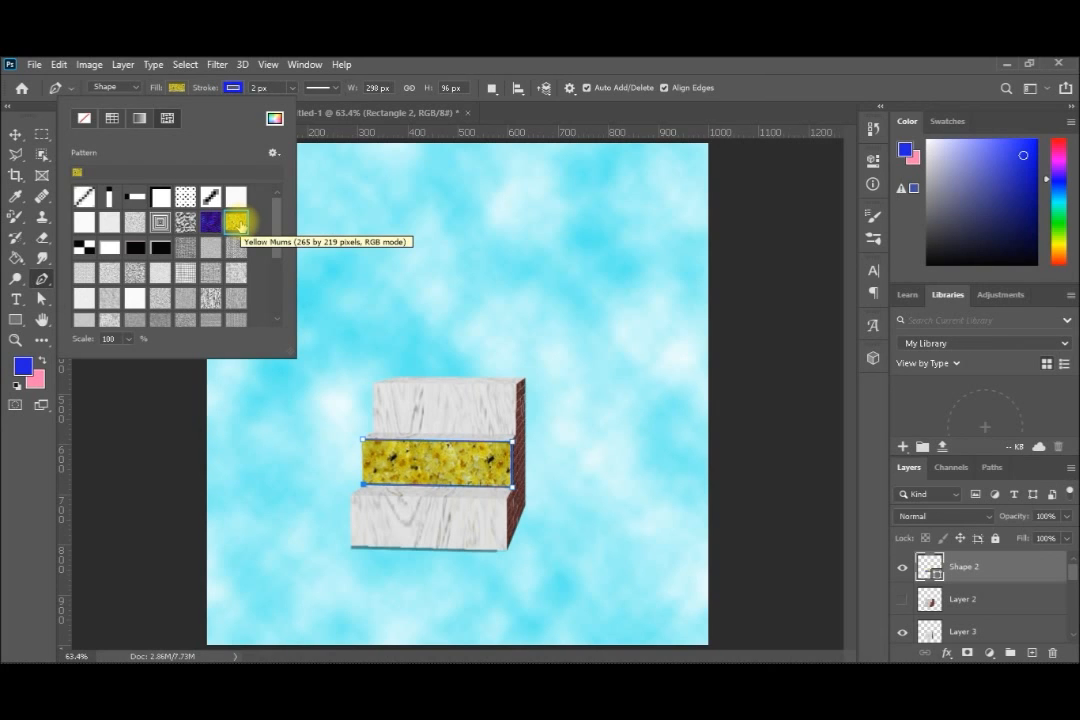
click(188, 272)
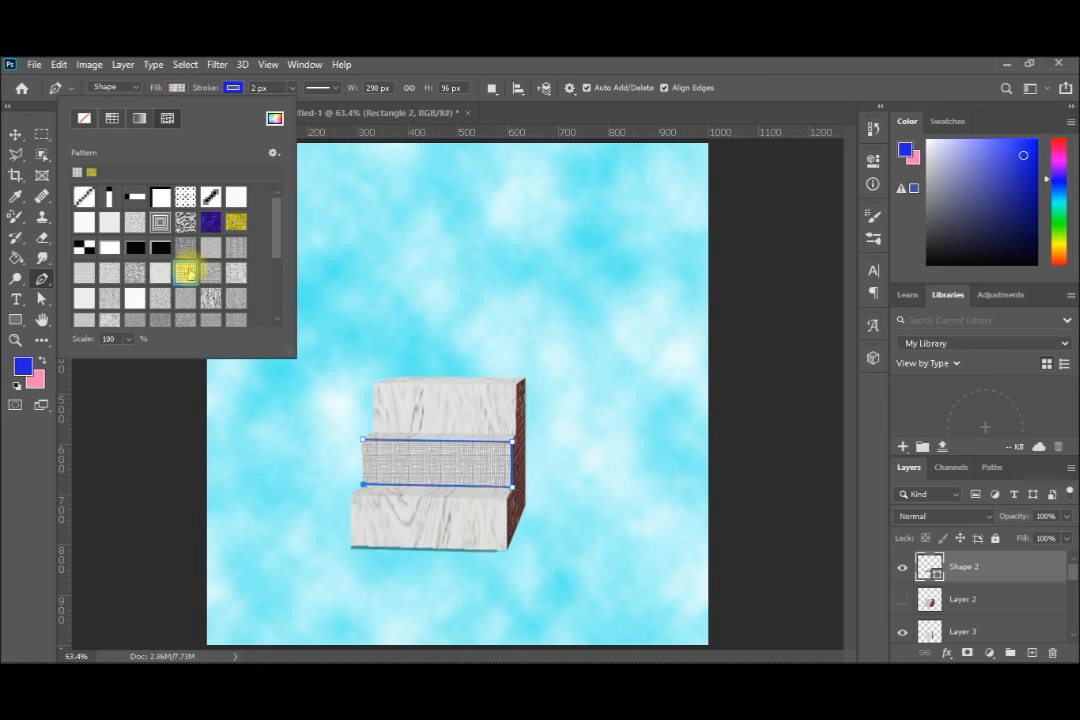